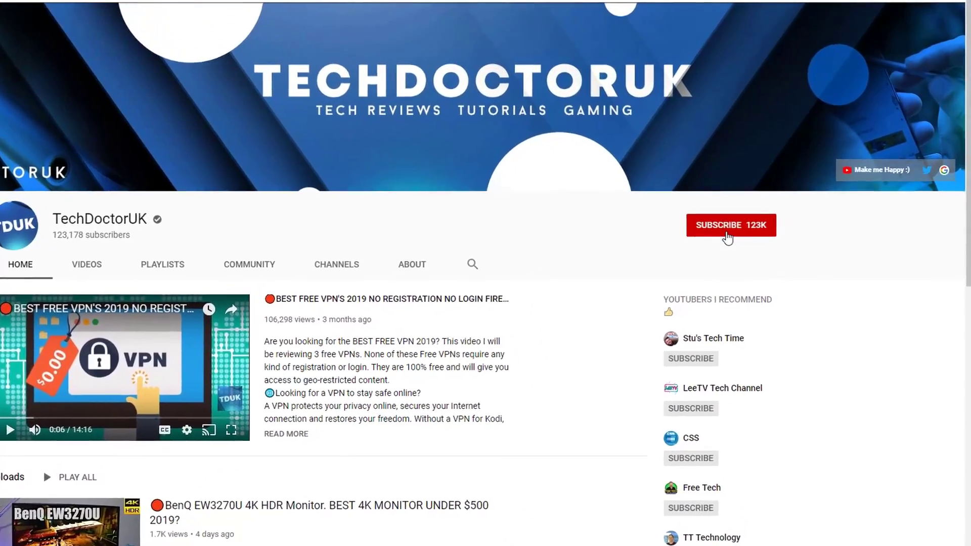
- Subscribe to the TechDoctorUK YouTube channel with all notifications enabled
left_click(770, 207)
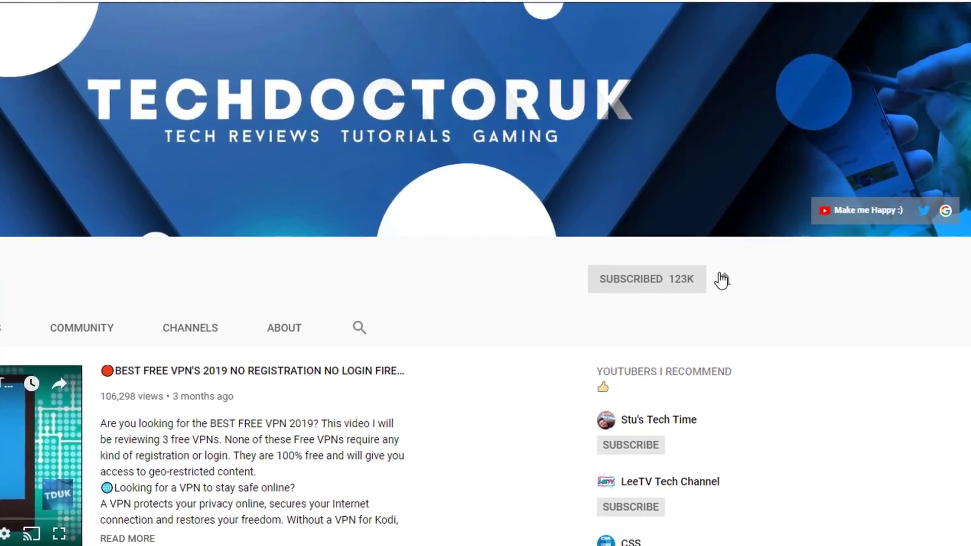
left_click(713, 297)
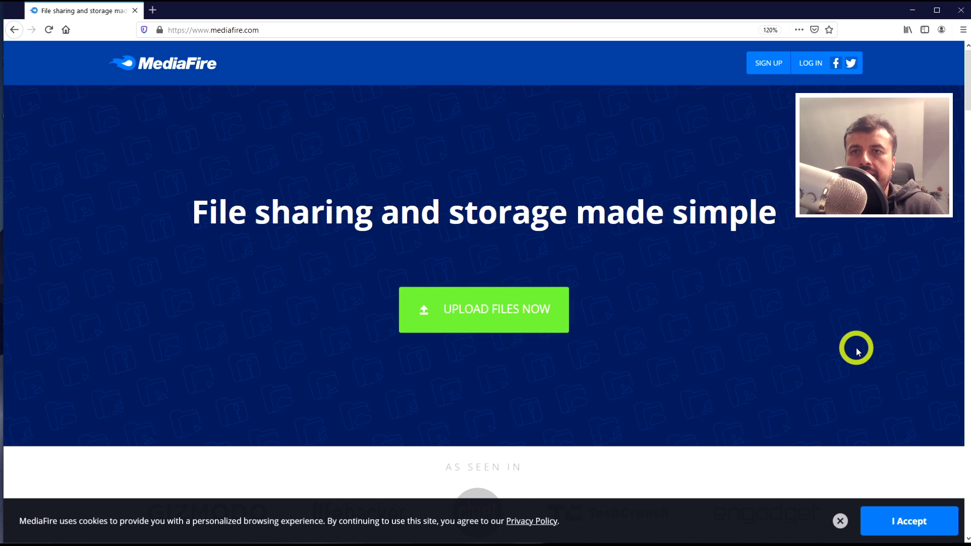
- Begin a MediaFire sign-up on the free Basic plan and enlarge the registration form
left_click(763, 66)
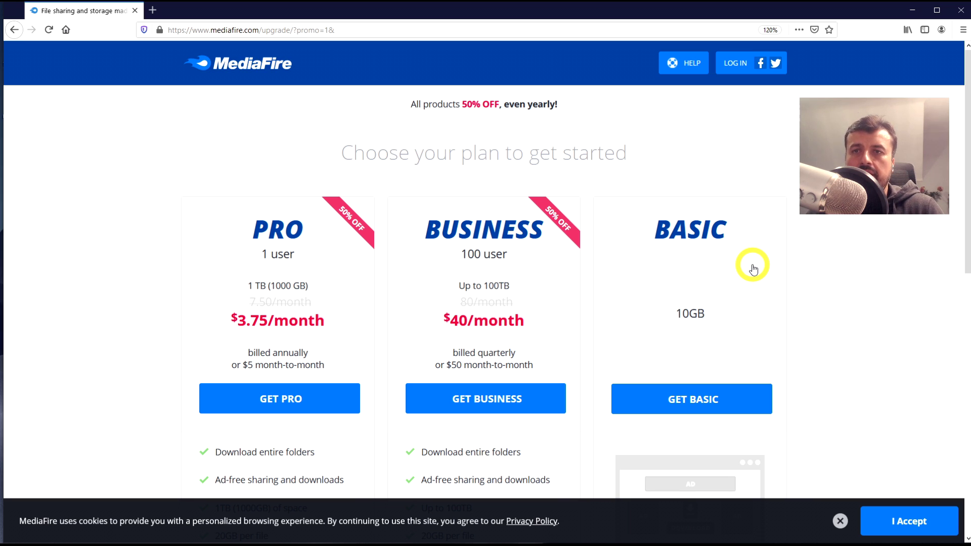
left_click(692, 398)
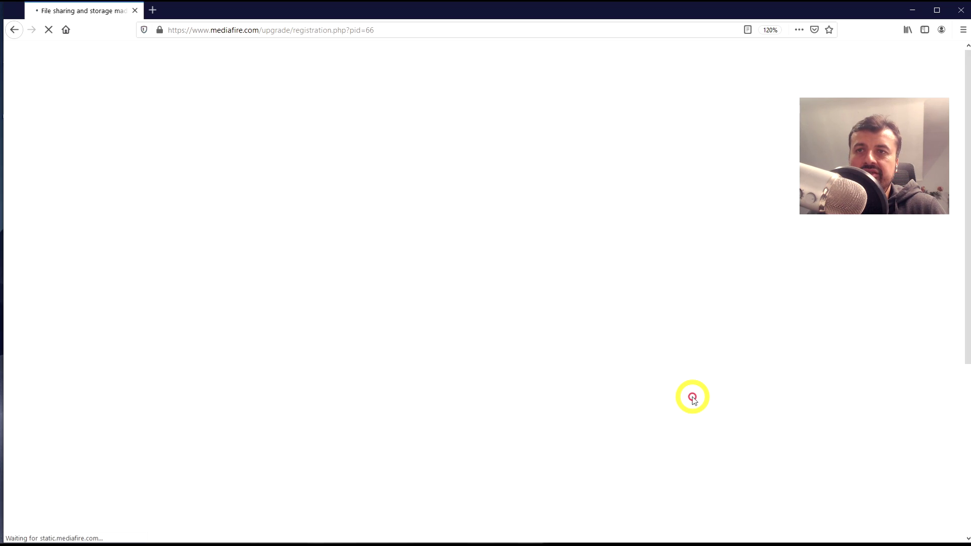
key("ctrl+plus")
key("ctrl+plus")
key("ctrl+plus")
- Fill in the first name, last name, e-mail address and a password rated GOOD
type("Sponge")
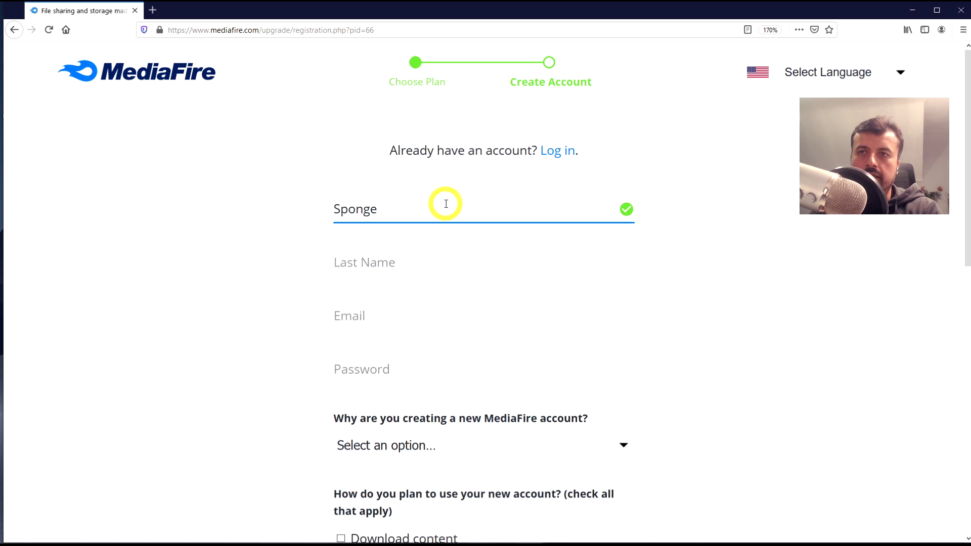
key("Tab")
type("Bo")
key("Tab")
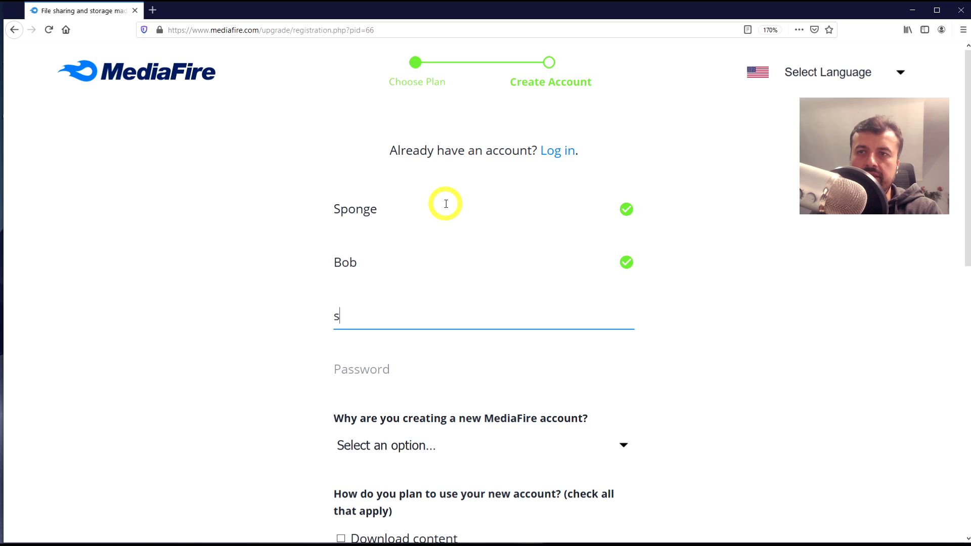
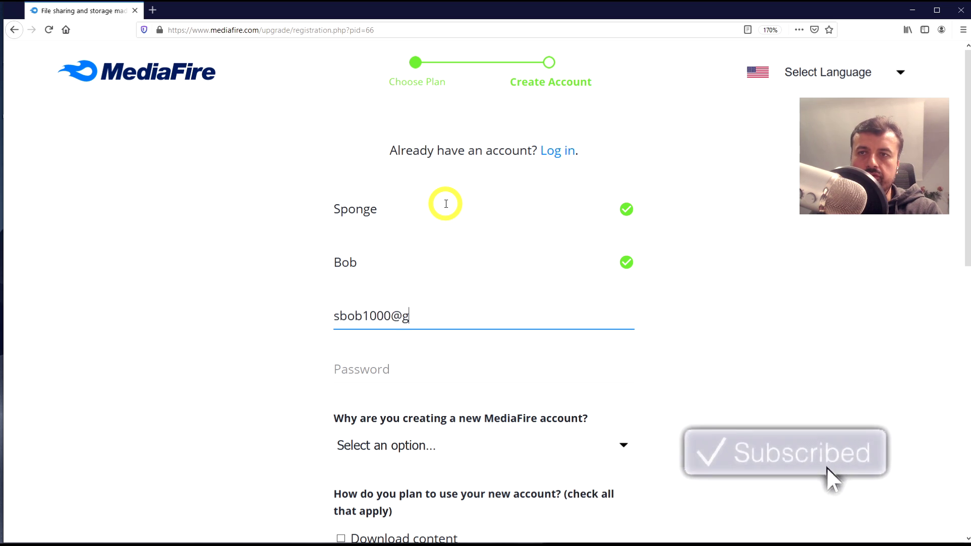
key("Tab")
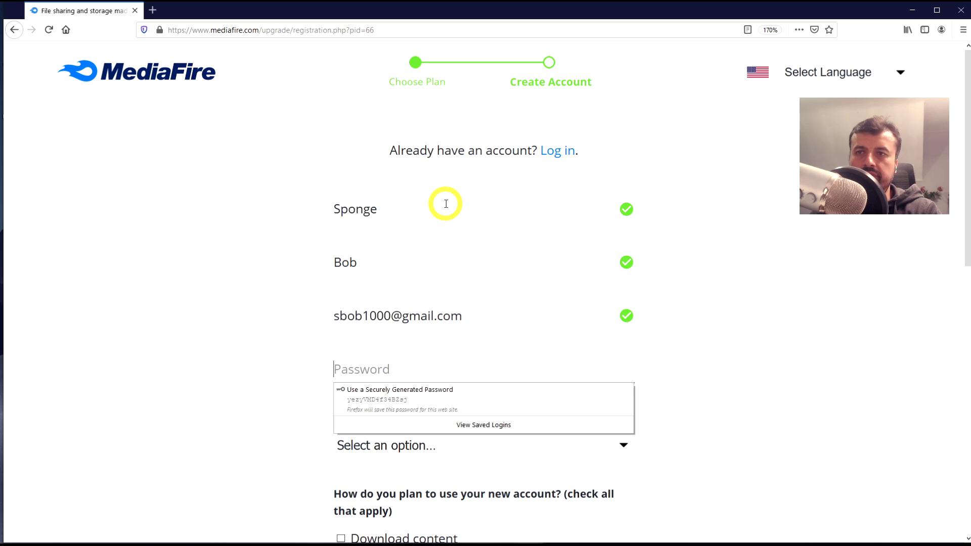
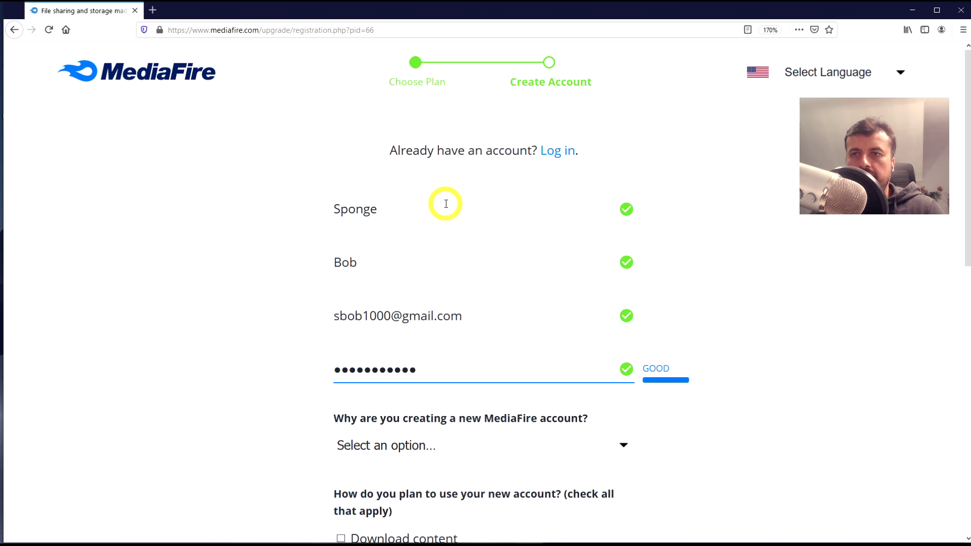
- Set the account reason to Personal and tick Download content
scroll(445, 243, "down", 2)
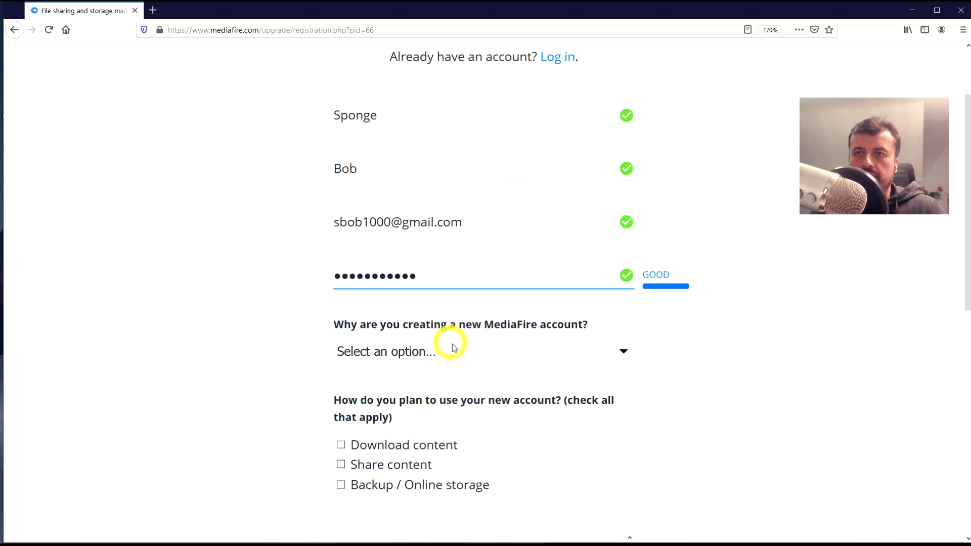
left_click(496, 355)
left_click(446, 393)
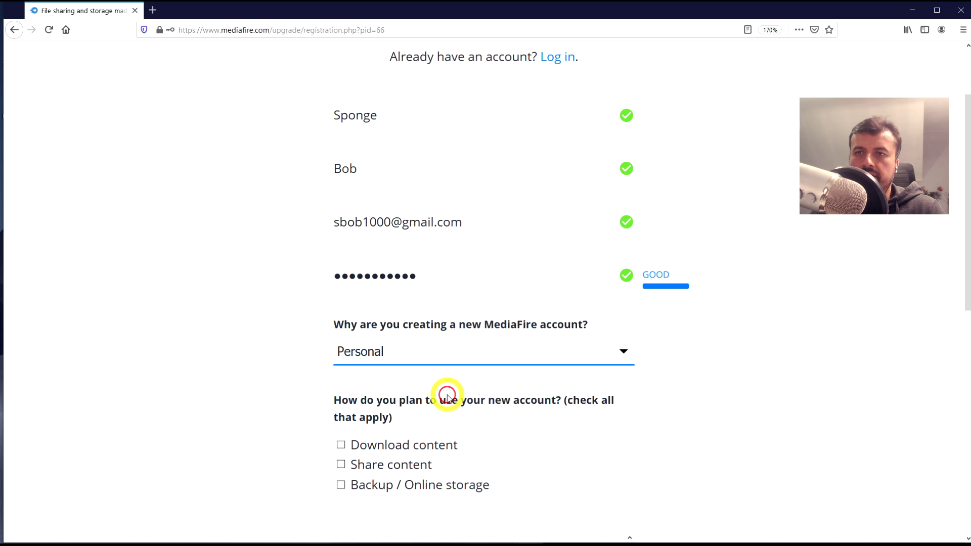
left_click(384, 444)
- Accept the Privacy Policy and Terms, pass reCAPTCHA, and create the account
scroll(336, 388, "down", 4)
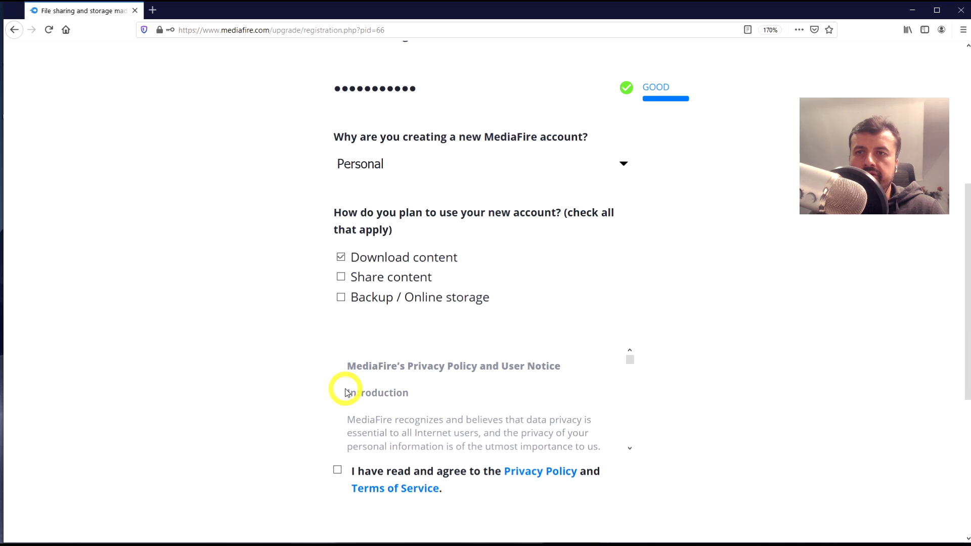
scroll(348, 414, "down", 3)
left_click(337, 470)
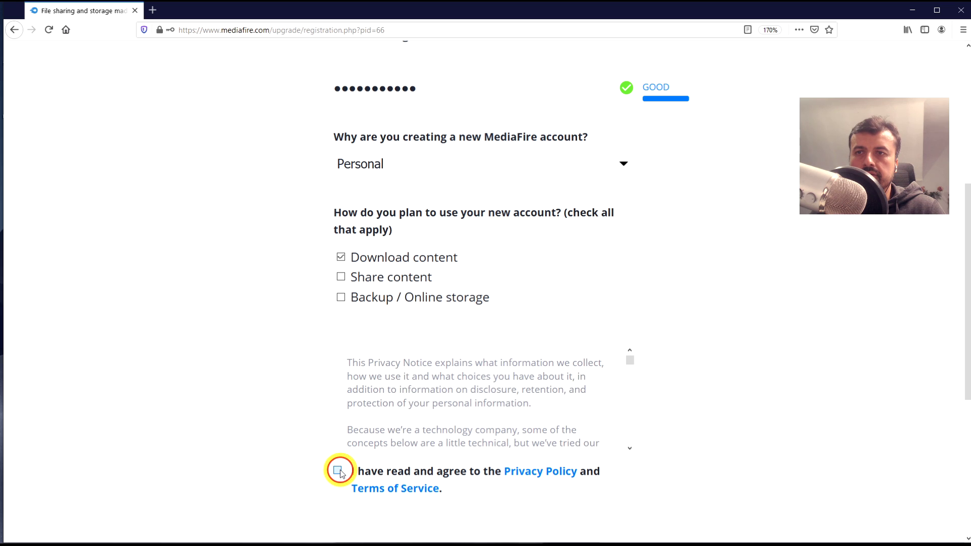
scroll(288, 434, "down", 4)
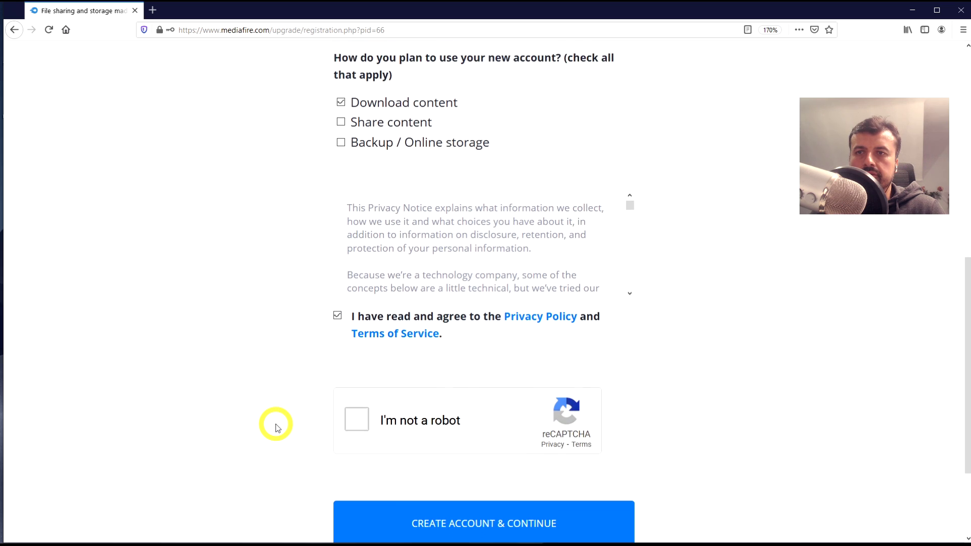
left_click(352, 390)
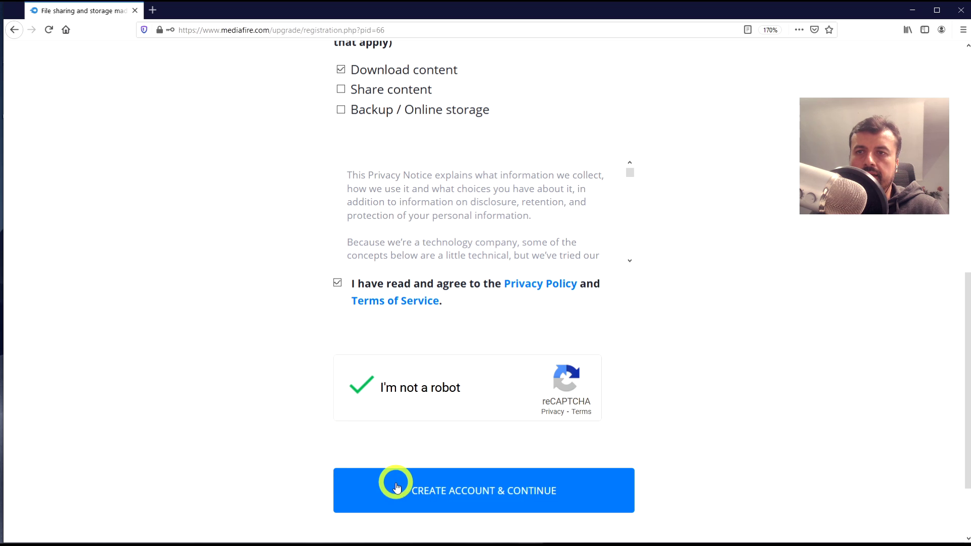
left_click(414, 491)
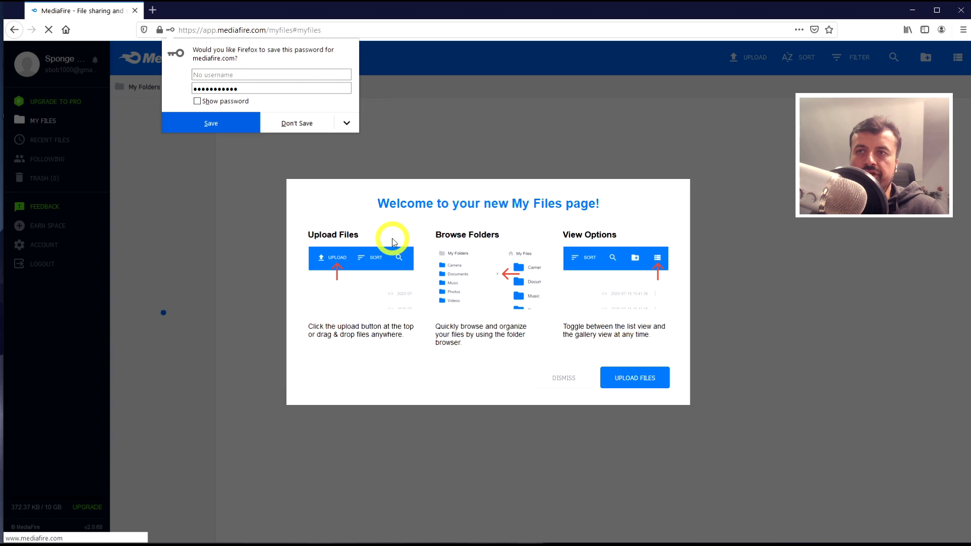
- Save the password in Firefox, dismiss the welcome dialog, and zoom in on My Files
left_click(235, 131)
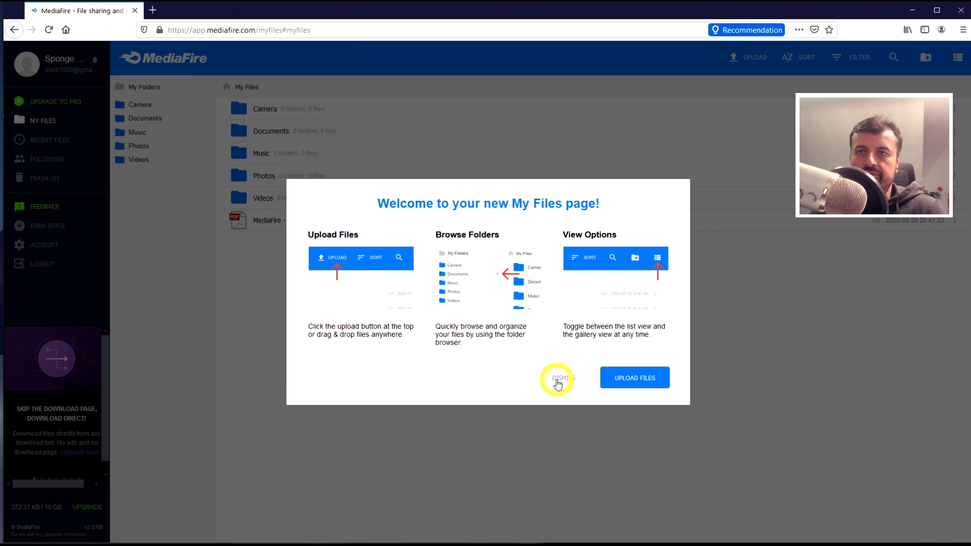
left_click(558, 380)
key("ctrl+plus")
key("ctrl+plus")
key("ctrl+plus")
key("ctrl+plus")
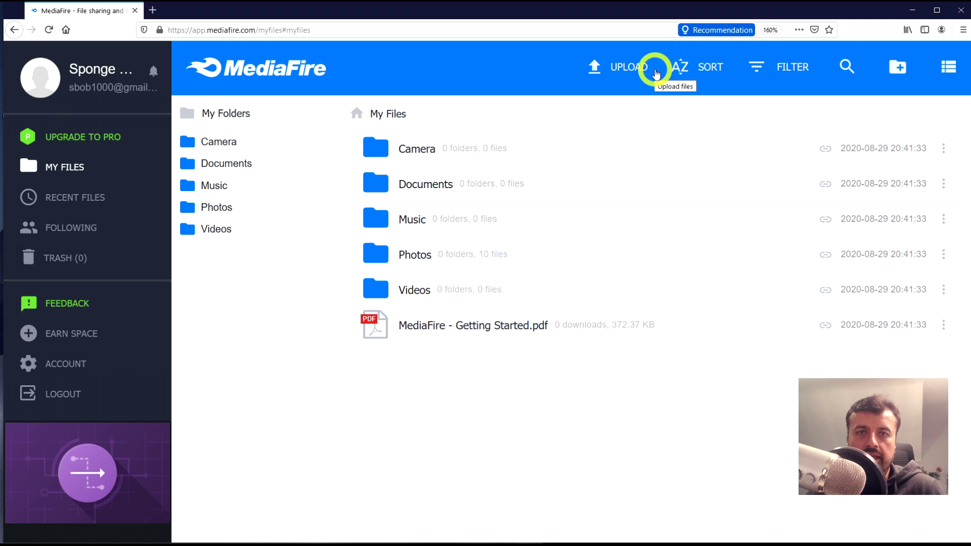
- Make a new My Files folder called TDUK_APPS and open the empty folder
left_click(893, 72)
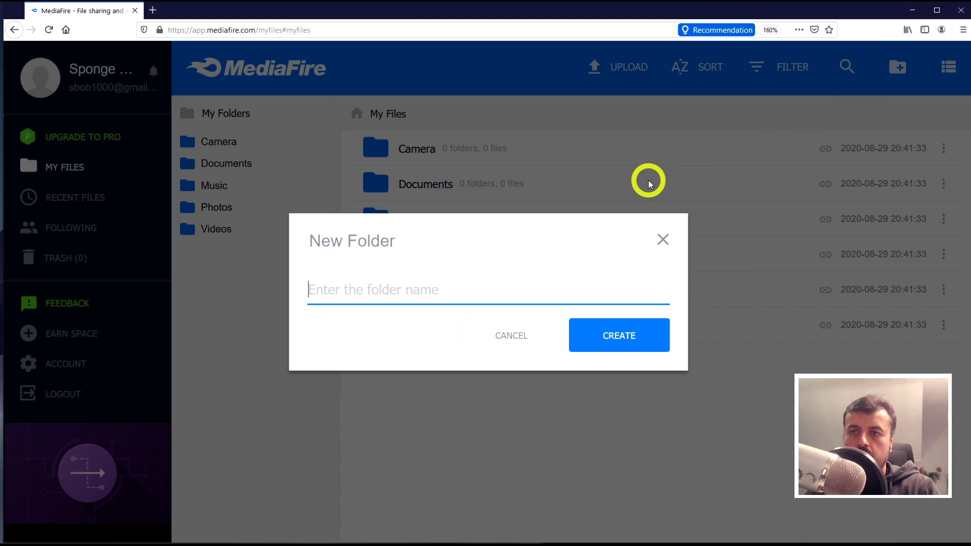
type("TDUK_APPS")
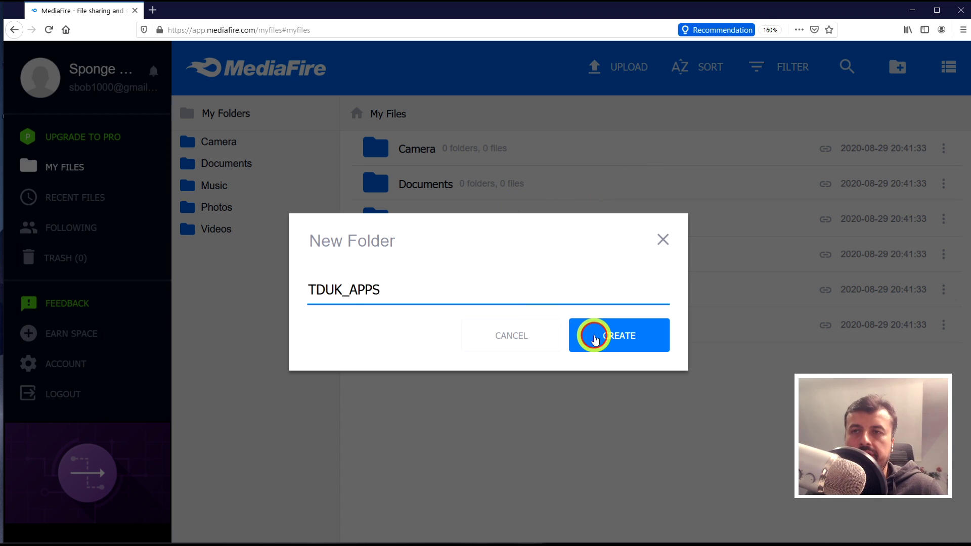
left_click(591, 336)
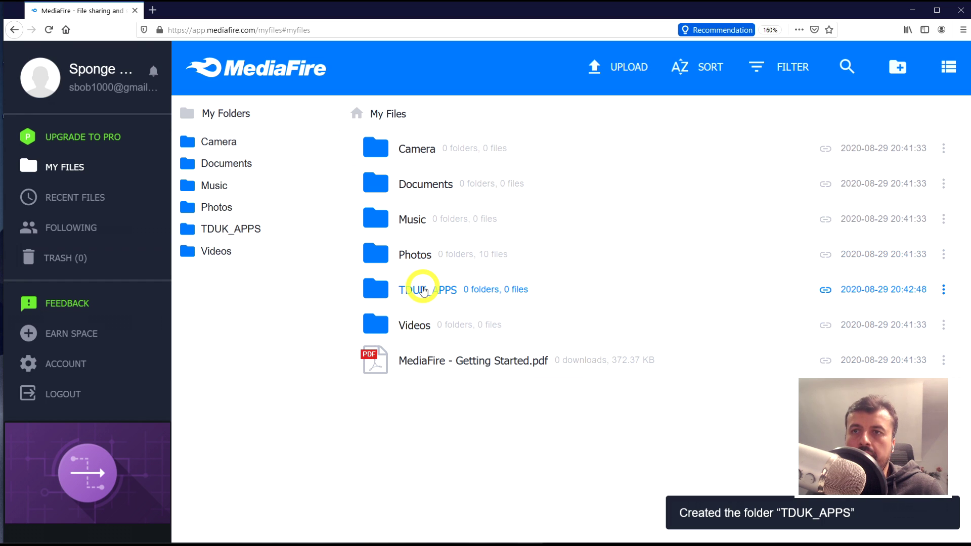
left_click(424, 289)
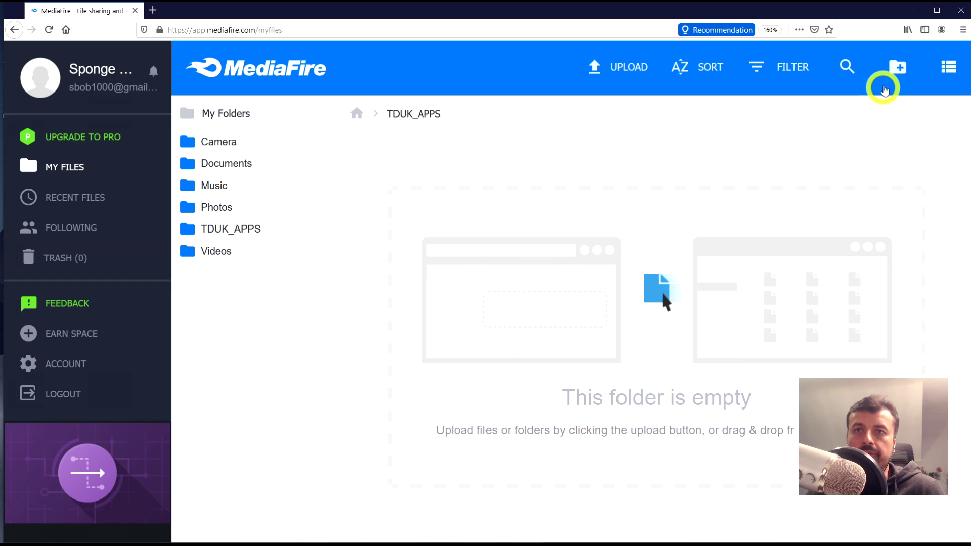
- Create the Streaming-Apps and Utilities subfolders inside TDUK_APPS
left_click(896, 72)
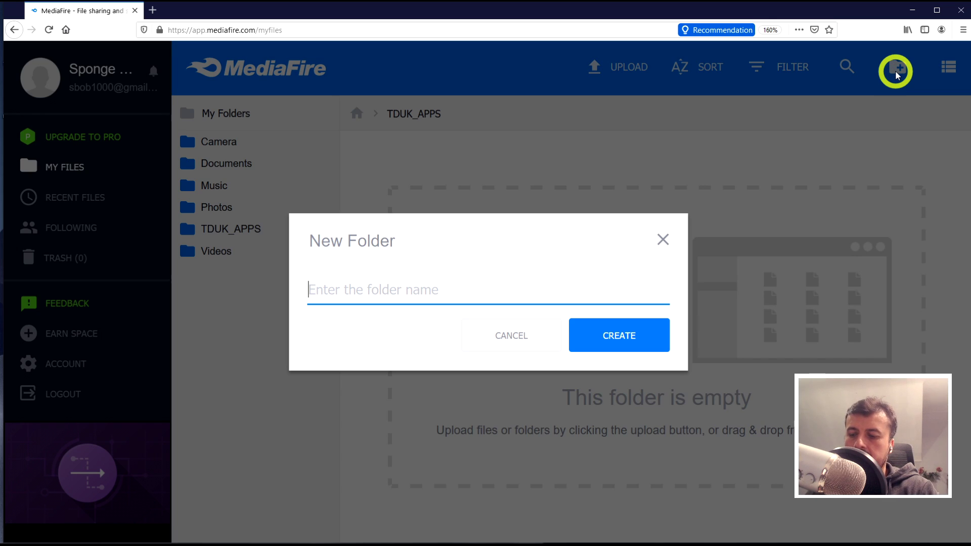
type("Streaming")
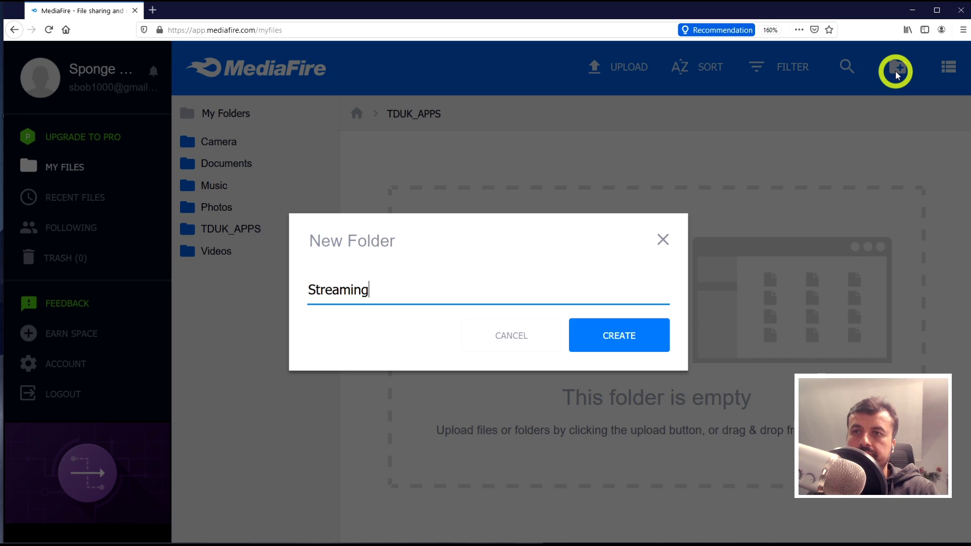
type("-Apps")
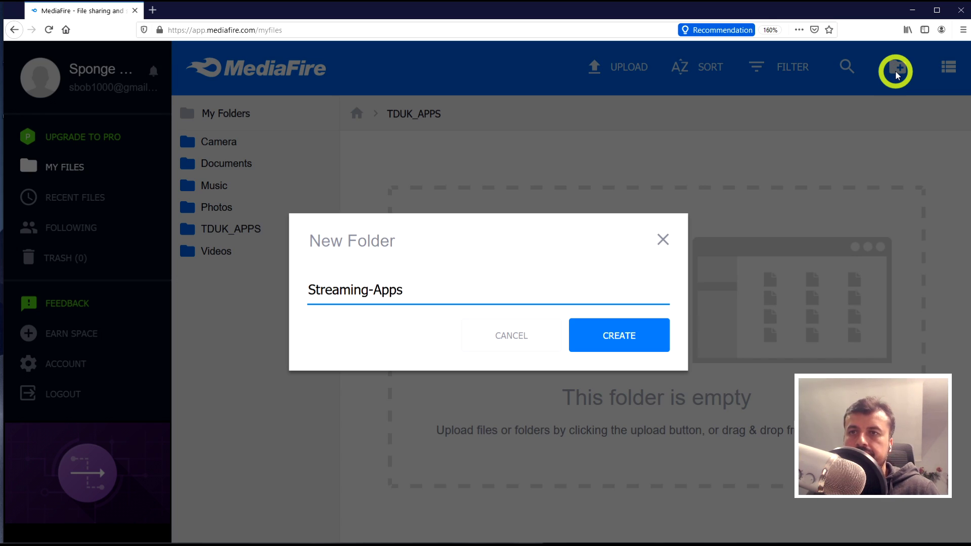
left_click(654, 340)
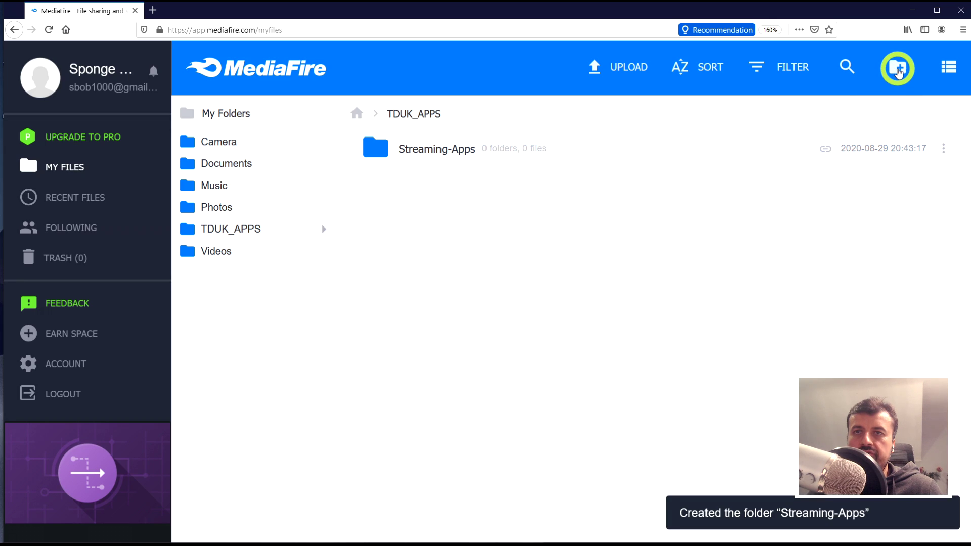
left_click(898, 69)
type("Utilities")
key("Return")
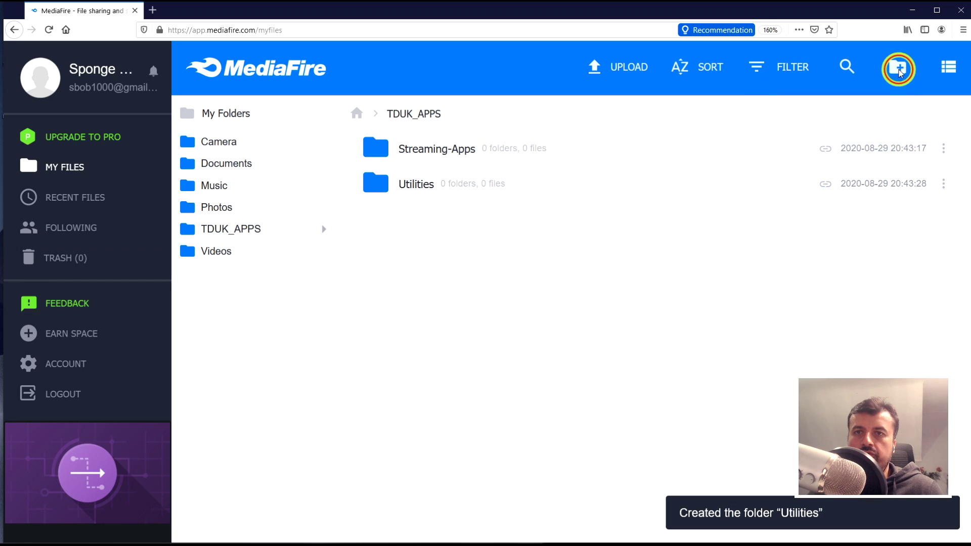
- Add Wallpapers and Games subfolders, then open the empty Streaming-Apps folder
left_click(898, 67)
type("Wall")
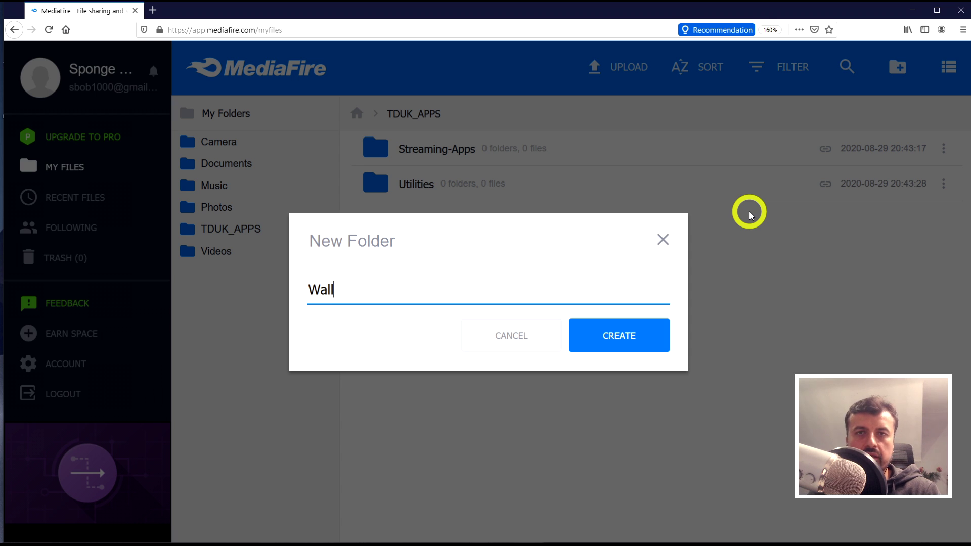
type("papers")
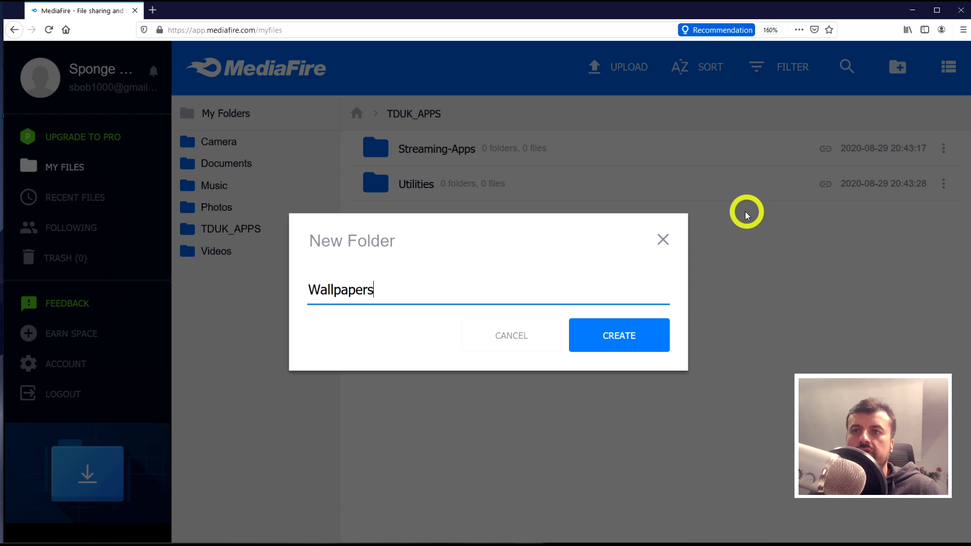
left_click(652, 328)
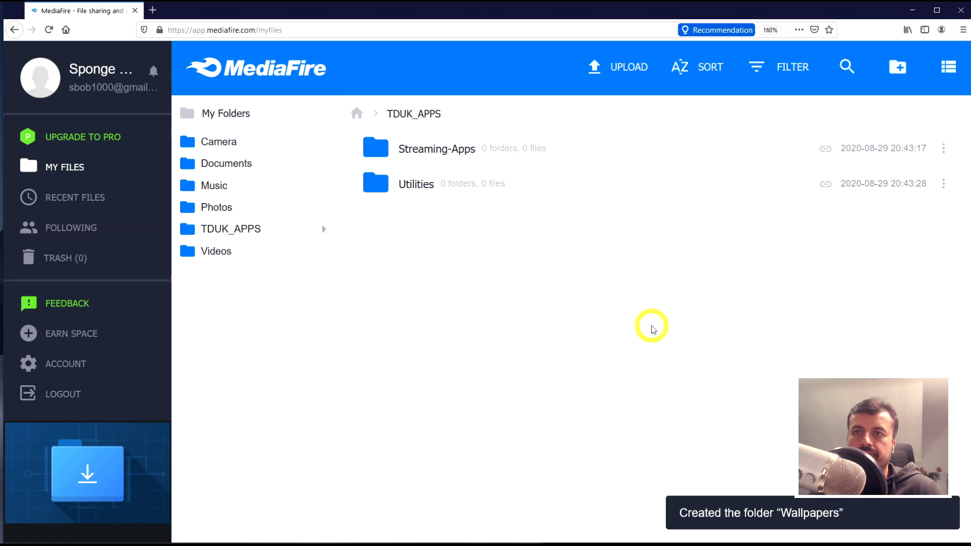
left_click(898, 68)
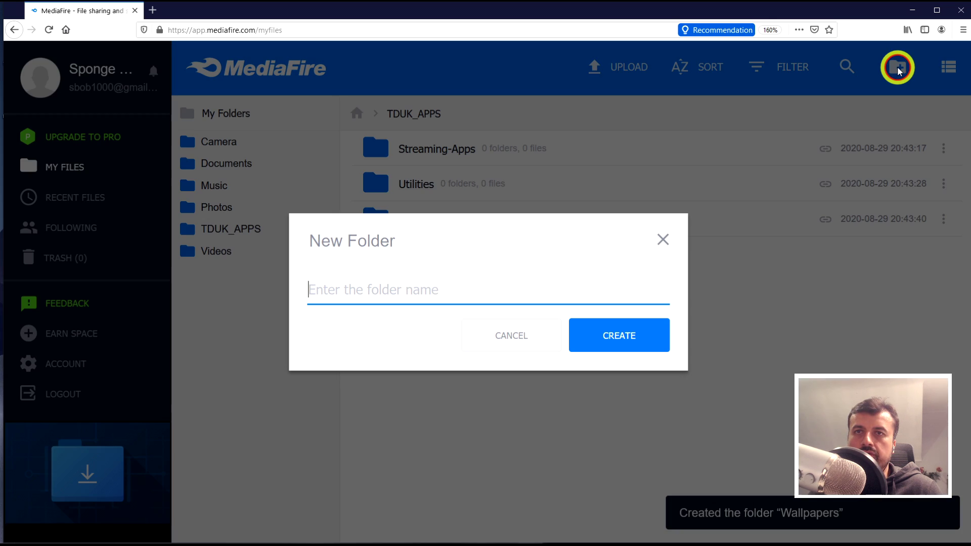
type("Games")
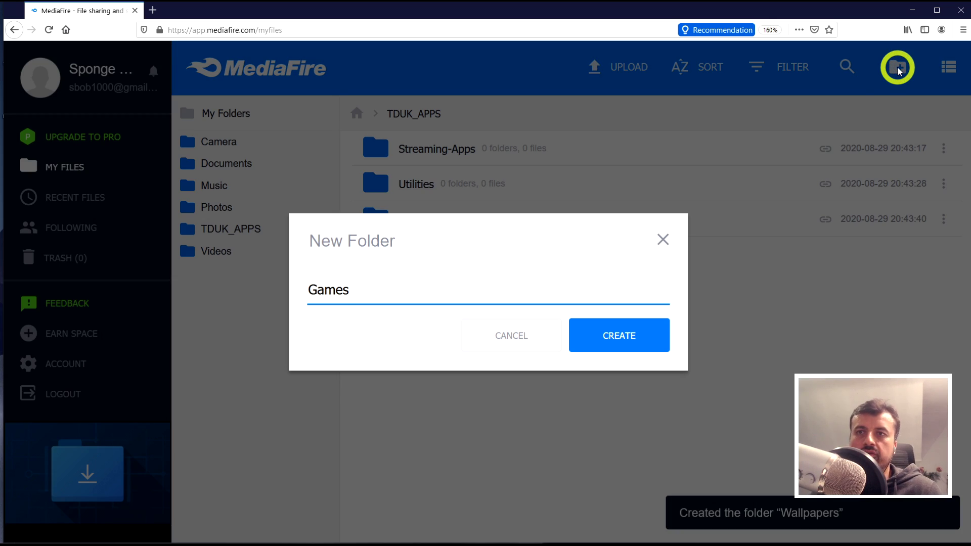
left_click(647, 338)
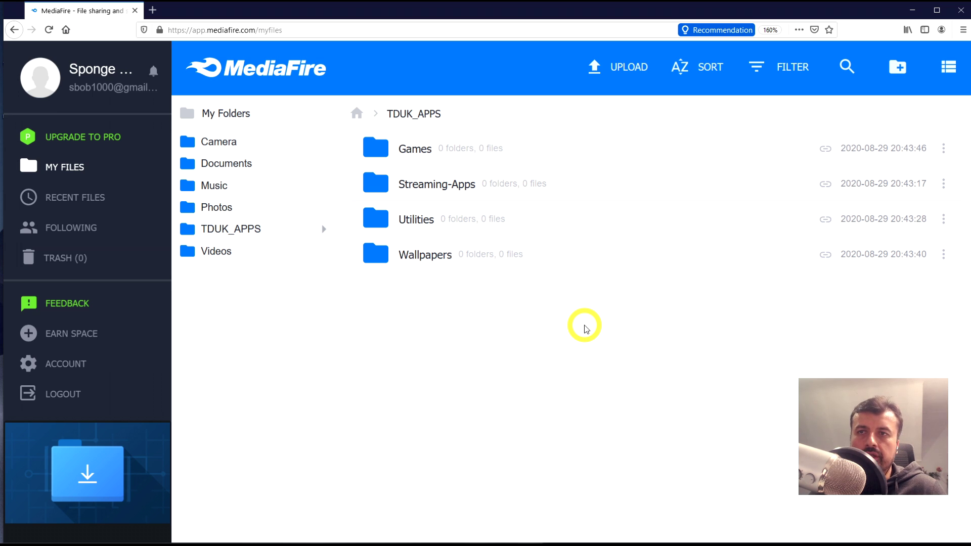
left_click(438, 188)
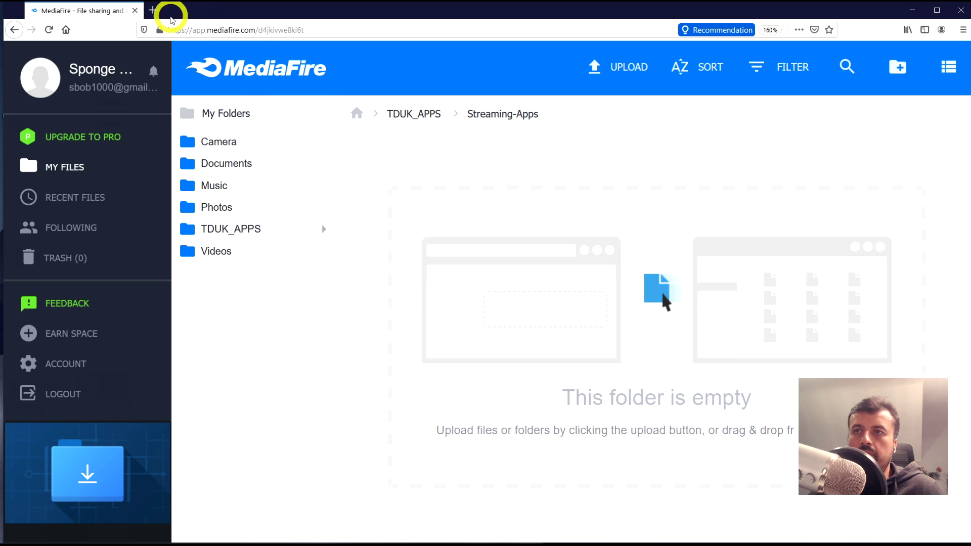
- Go to techdoctoruk.com in a new tab and open its Downloads page
left_click(154, 13)
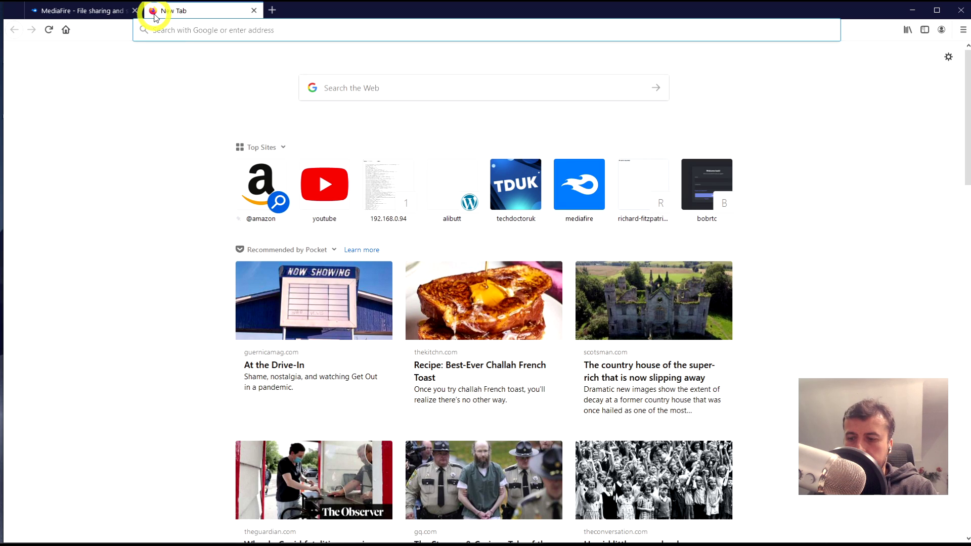
type("techdoctoruk.com")
key("Return")
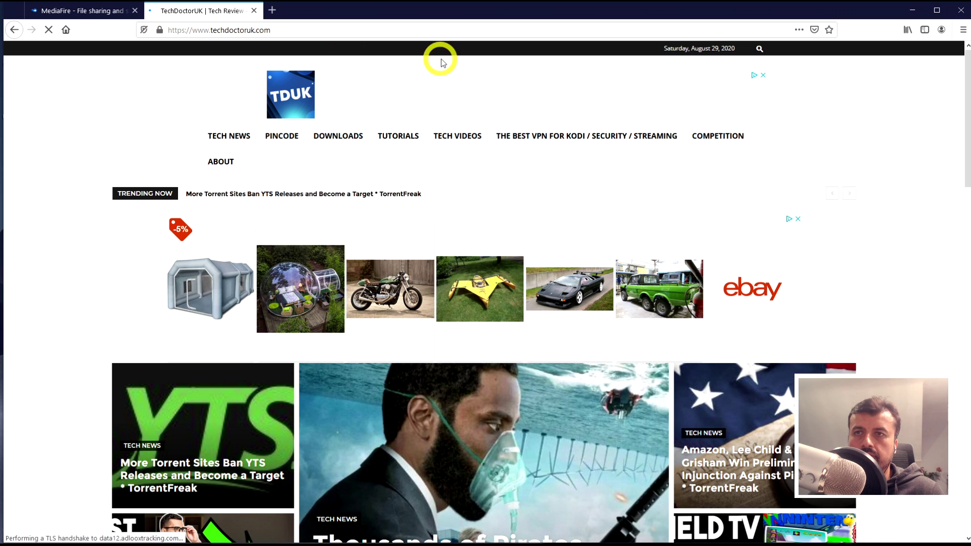
left_click(347, 136)
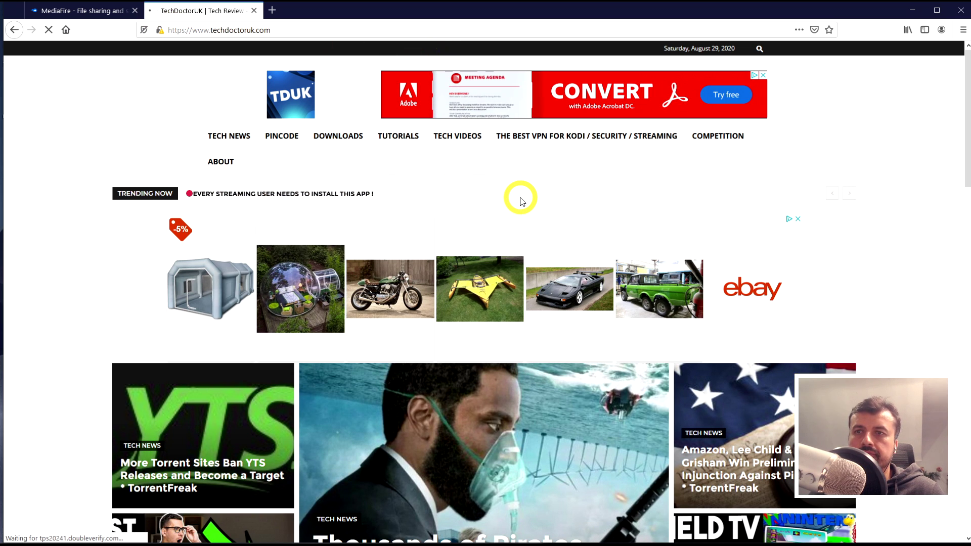
- Save PlutoTV.apk from the PlutoTV download page and return to Downloads
scroll(583, 316, "down", 3)
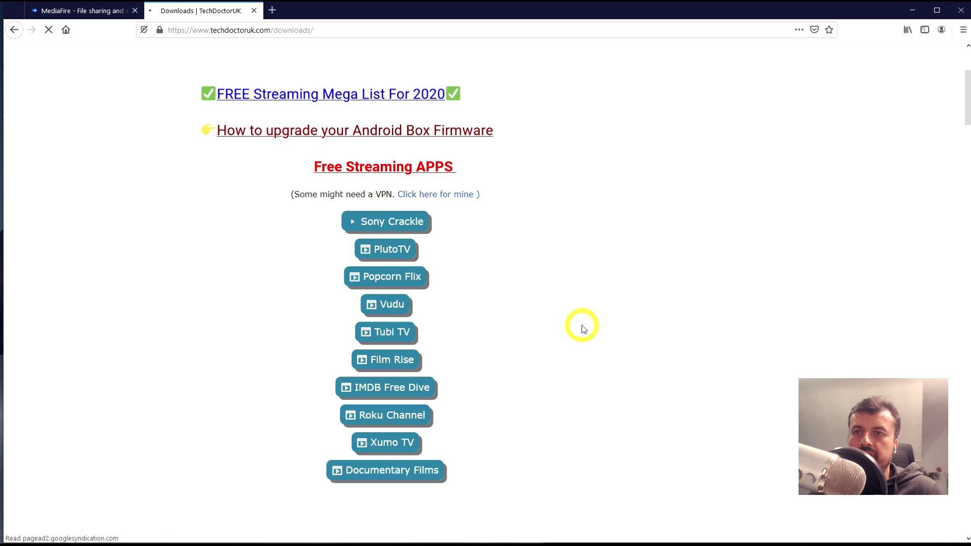
left_click(390, 253)
scroll(413, 279, "down", 3)
left_click(247, 387)
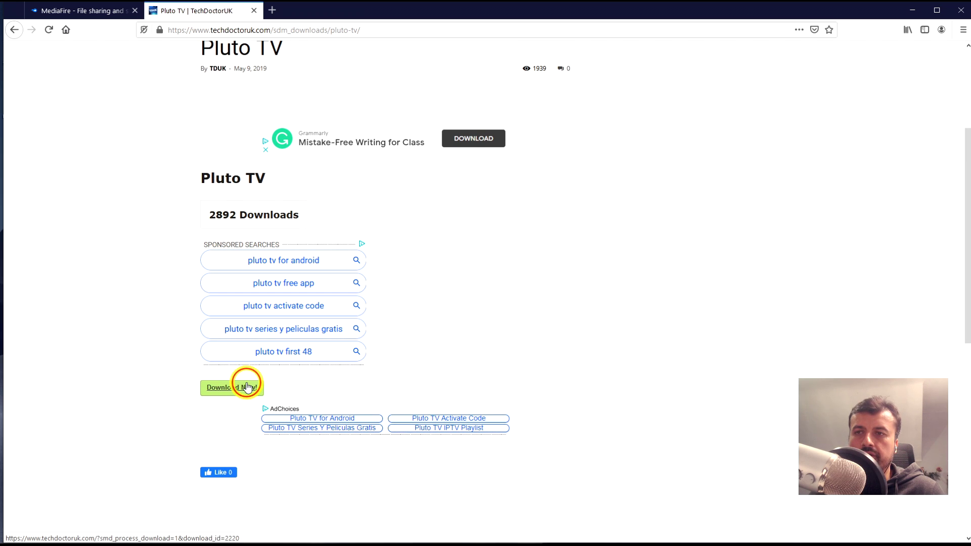
left_click(430, 302)
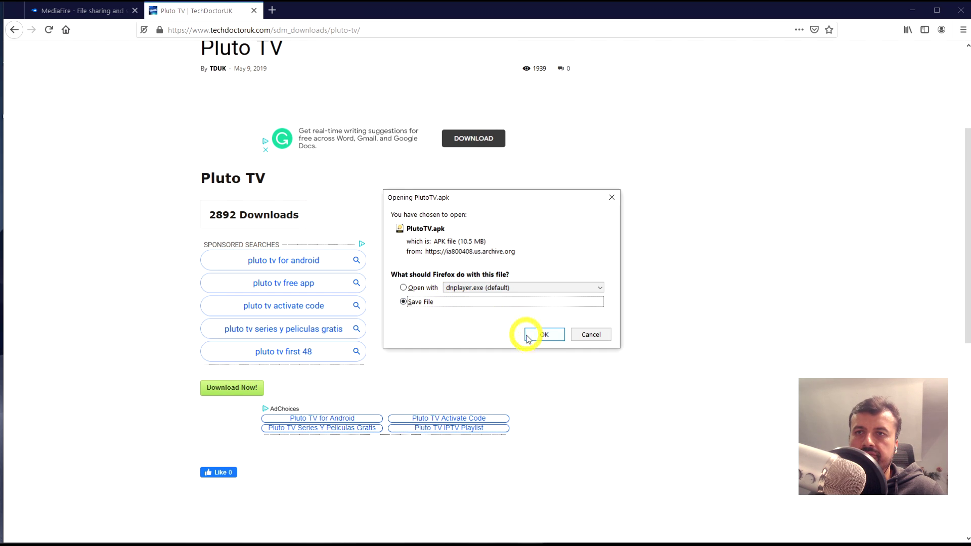
left_click(544, 335)
left_click(14, 30)
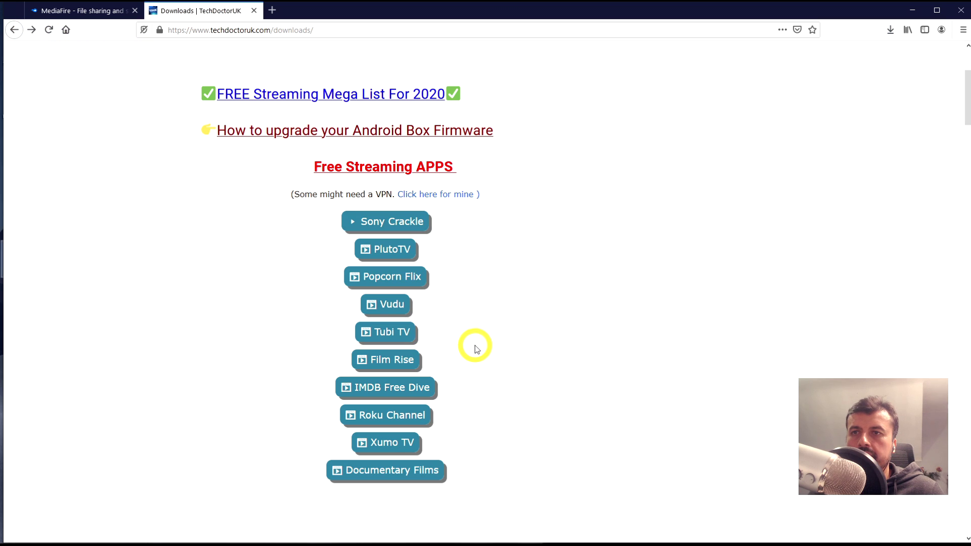
- Download tubiTV.apk, then return to Downloads and scroll to the FireStick Tools / Utilities list
left_click(404, 334)
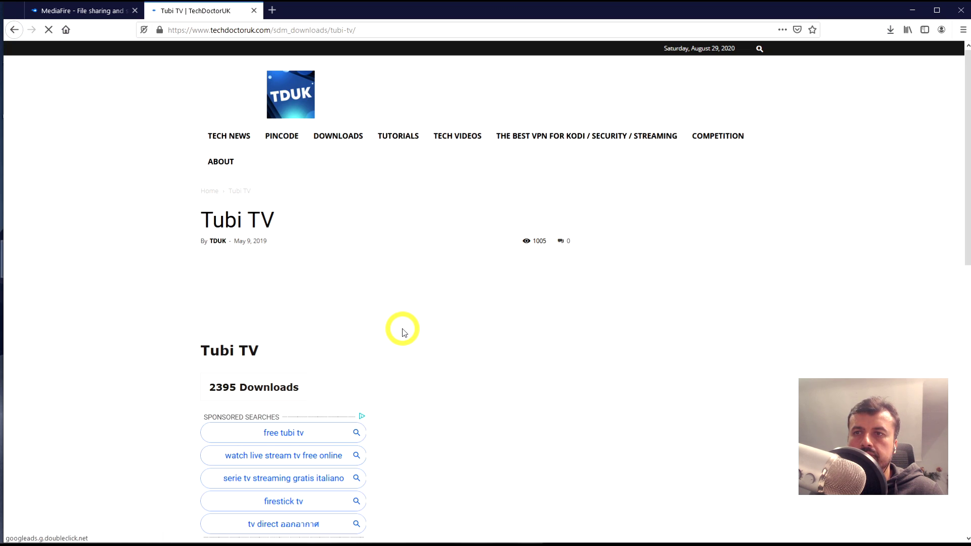
scroll(404, 331, "down", 3)
left_click(238, 388)
left_click(539, 335)
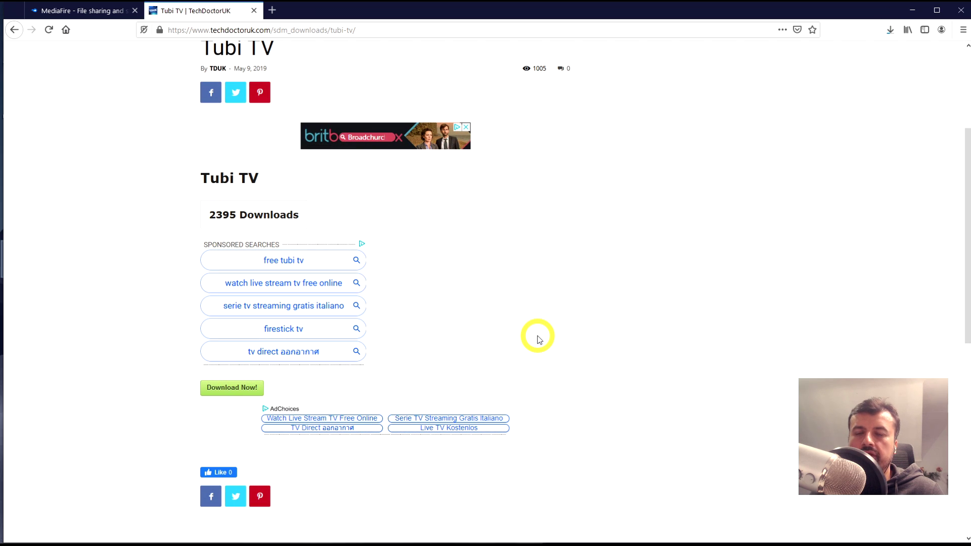
left_click(14, 31)
scroll(256, 190, "down", 5)
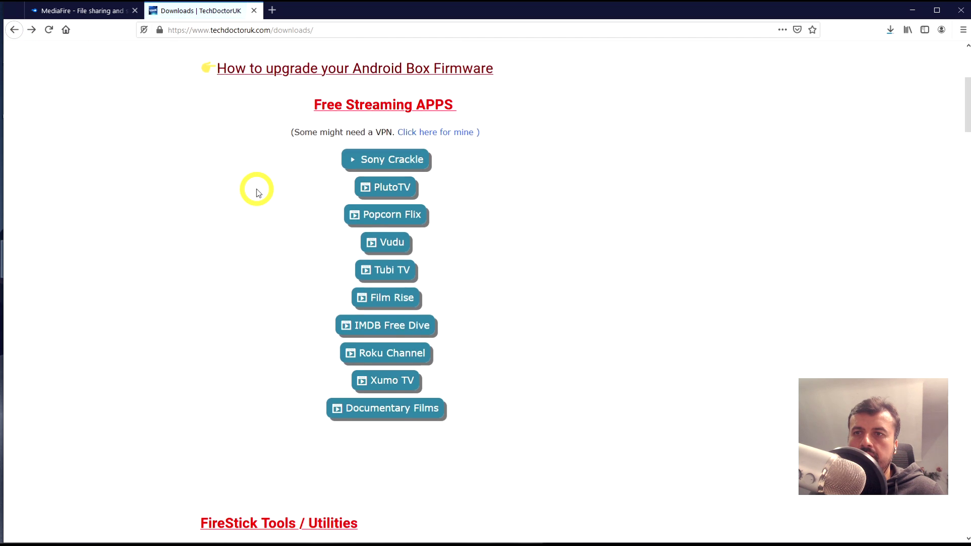
scroll(256, 192, "down", 3)
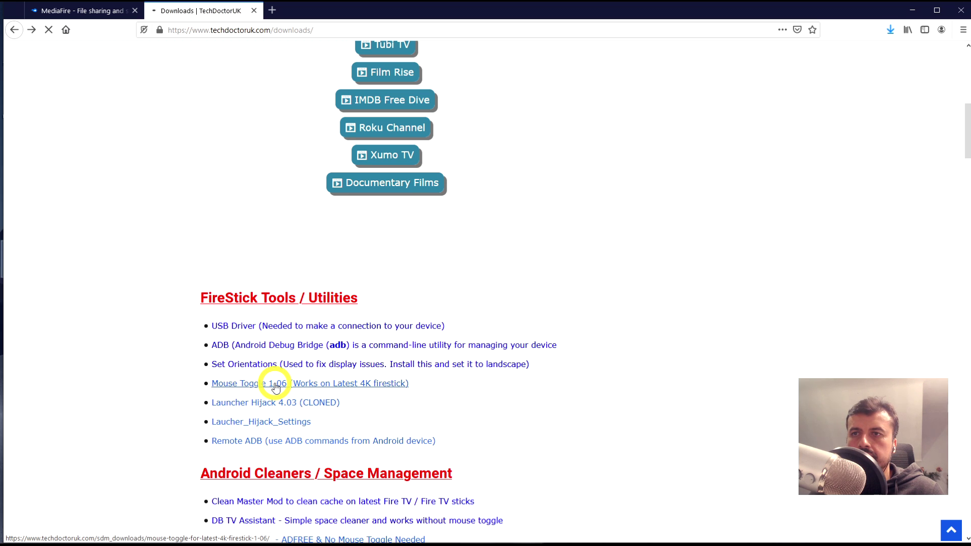
- Try the Mouse Toggle 1.06 download, then go back to the Downloads page
left_click(276, 385)
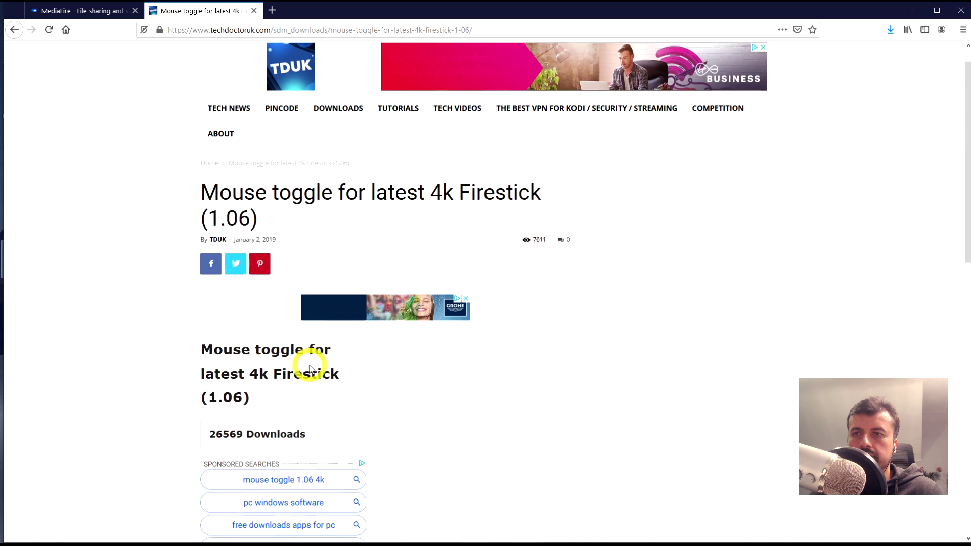
scroll(310, 369, "down", 5)
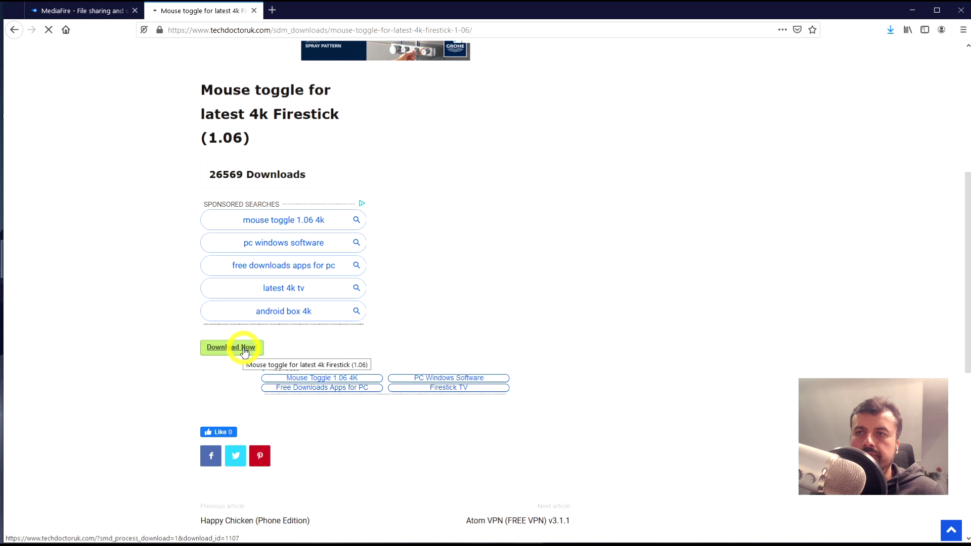
left_click(244, 351)
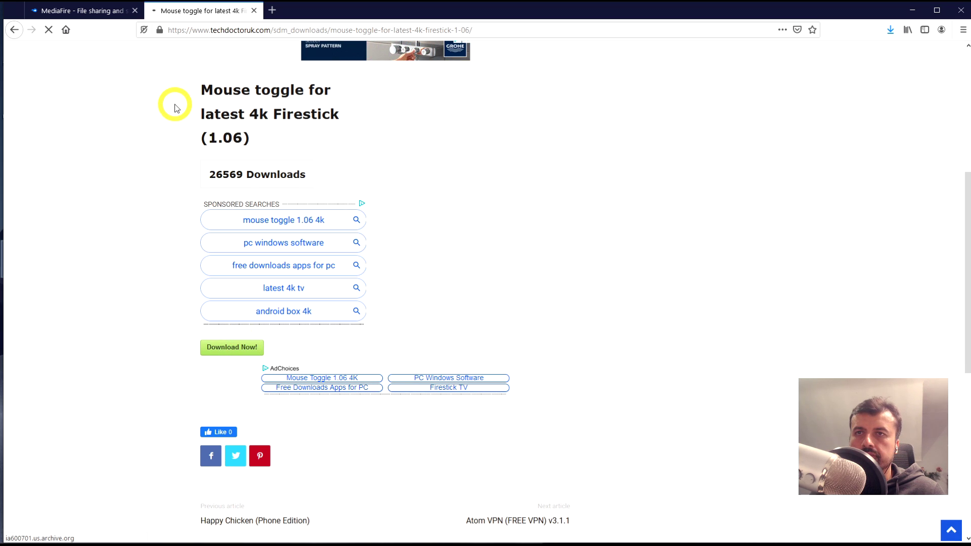
left_click(14, 29)
- Save SetOrientation_v1.1.4.apk (111 kB) from the Set Orientations download page
left_click(406, 371)
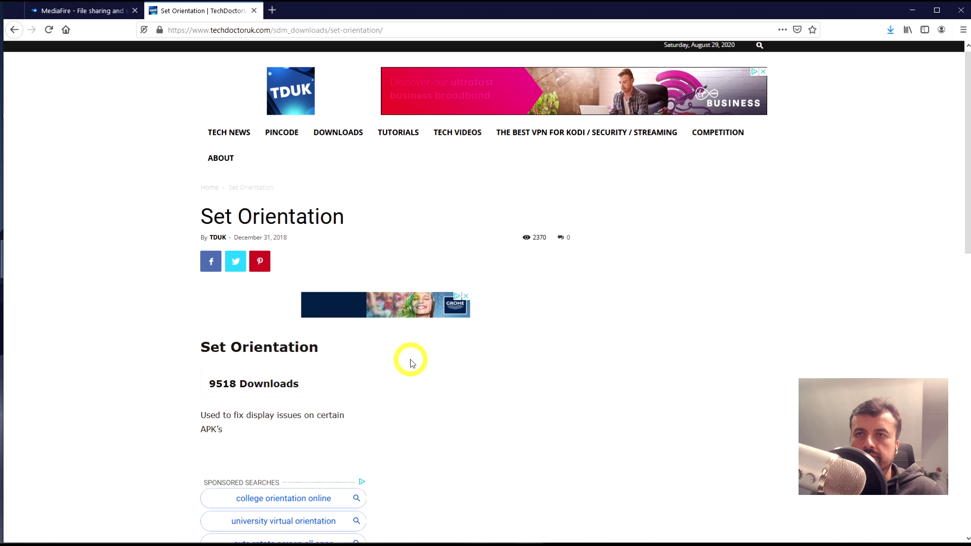
scroll(410, 362, "down", 3)
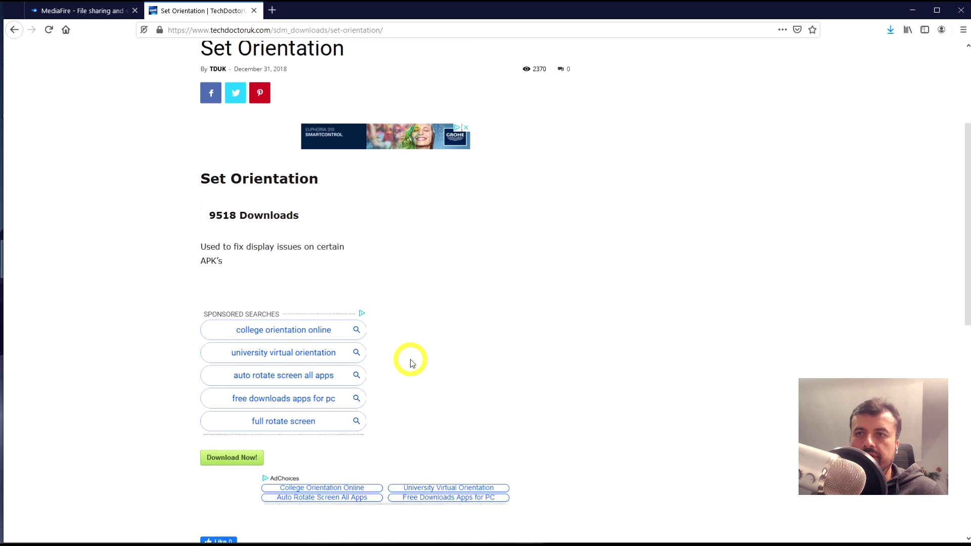
left_click(256, 457)
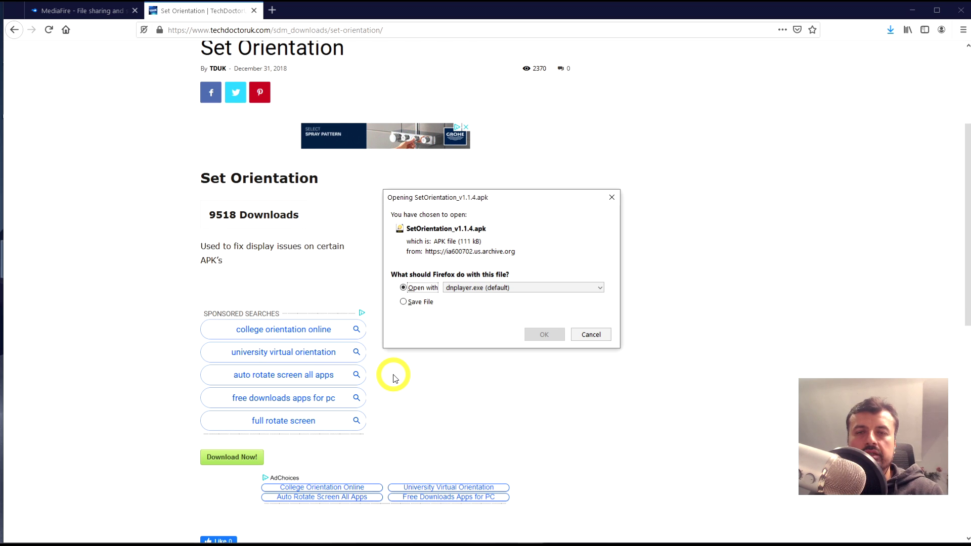
left_click(412, 303)
left_click(544, 336)
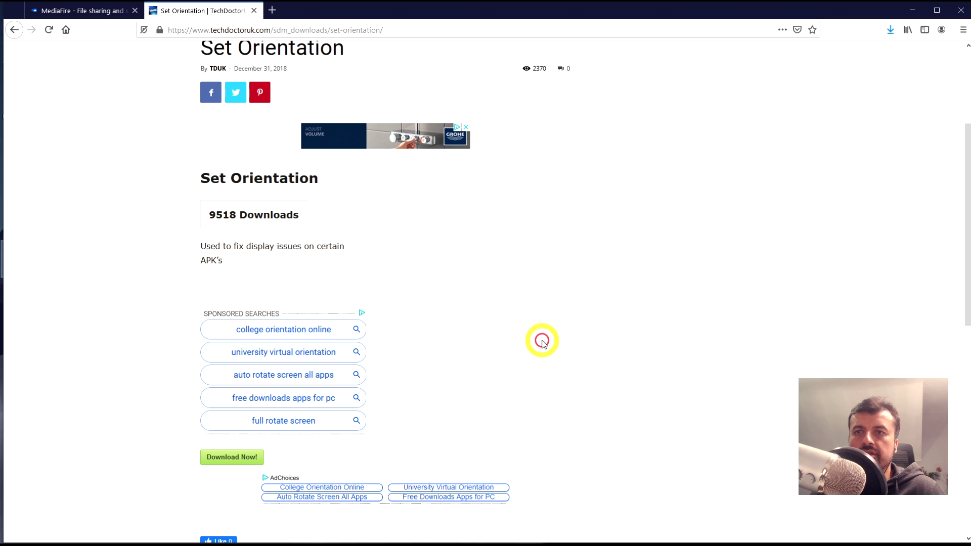
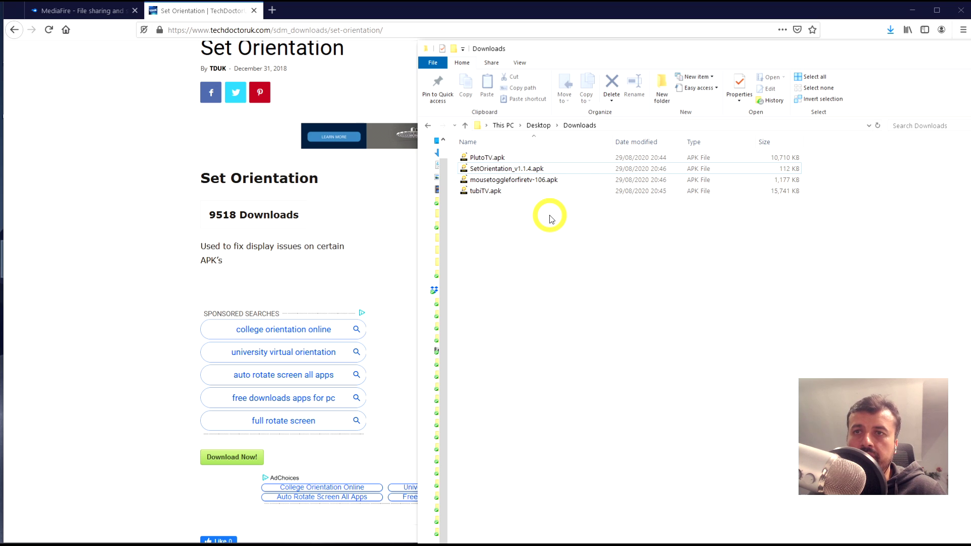
- Bring the Firefox window with the empty MediaFire Streaming-Apps folder to the front
left_click(99, 13)
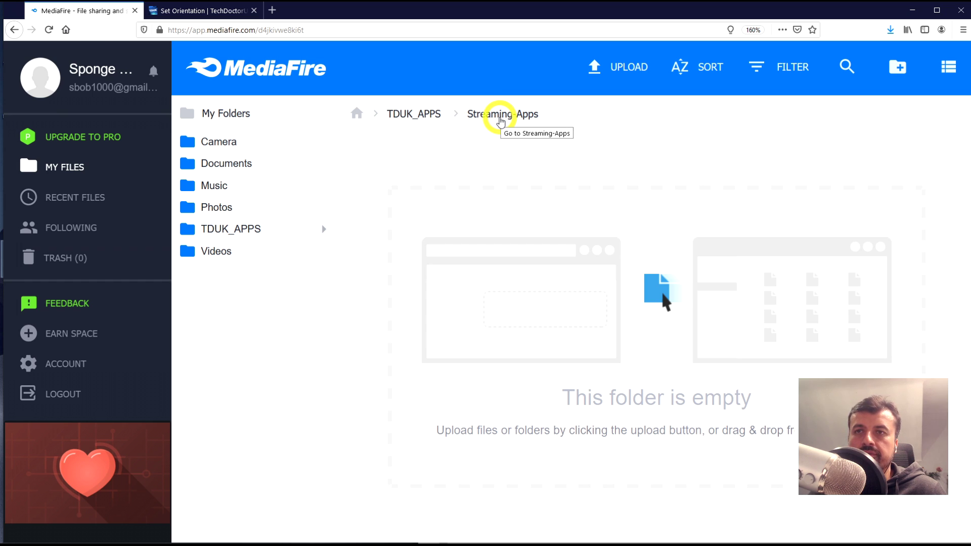
- Upload PlutoTV.apk from the Downloads folder into MediaFire's Streaming-Apps folder
key("alt+Tab")
left_click_drag(589, 60, 748, 137)
left_click(649, 235)
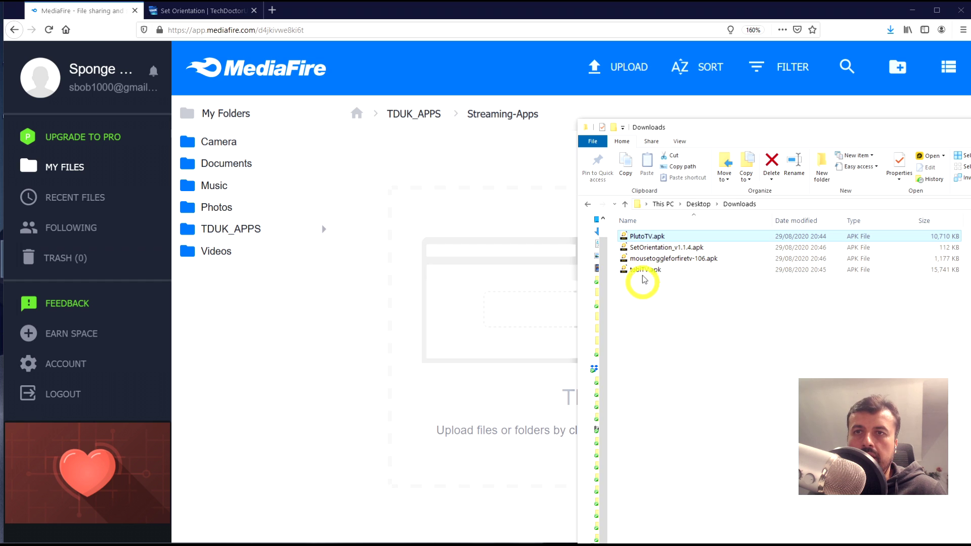
left_click_drag(640, 236, 492, 268)
left_click(487, 238)
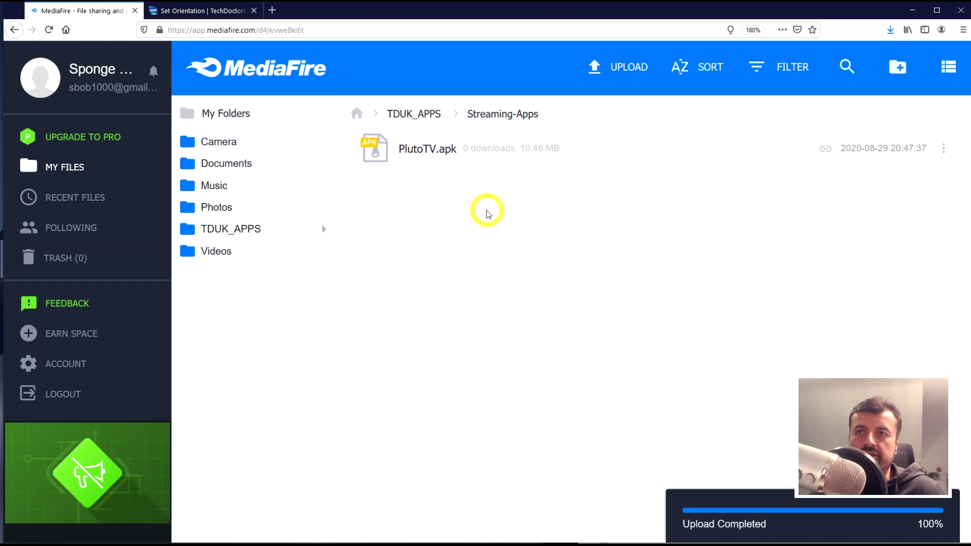
- Upload tubiTV.apk into Streaming-Apps, then return to the TDUK_APPS folder
key("alt+Tab")
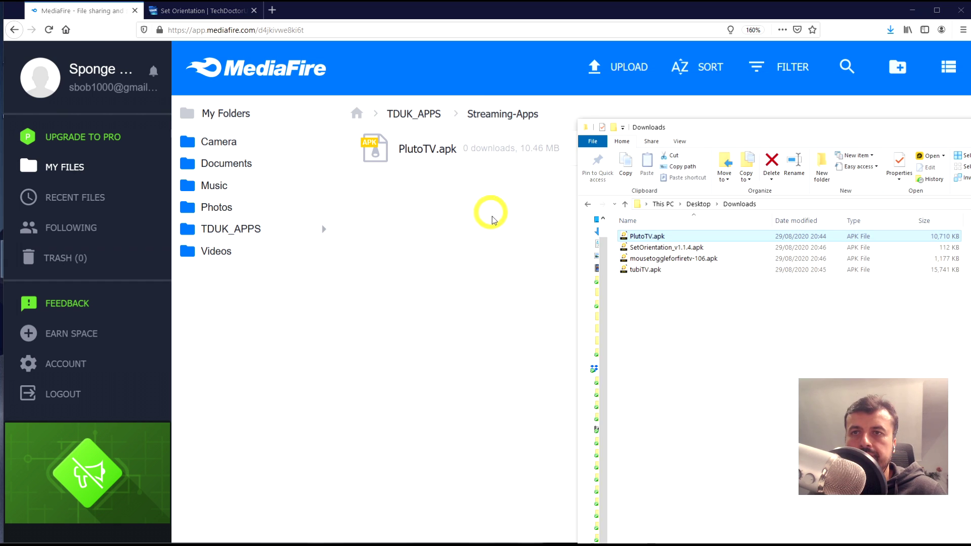
left_click_drag(642, 274, 468, 234)
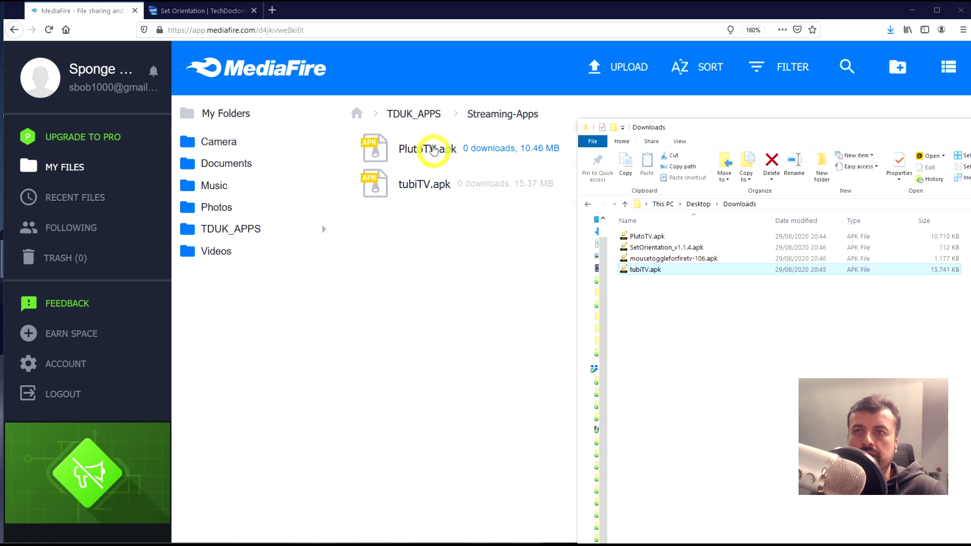
left_click(414, 113)
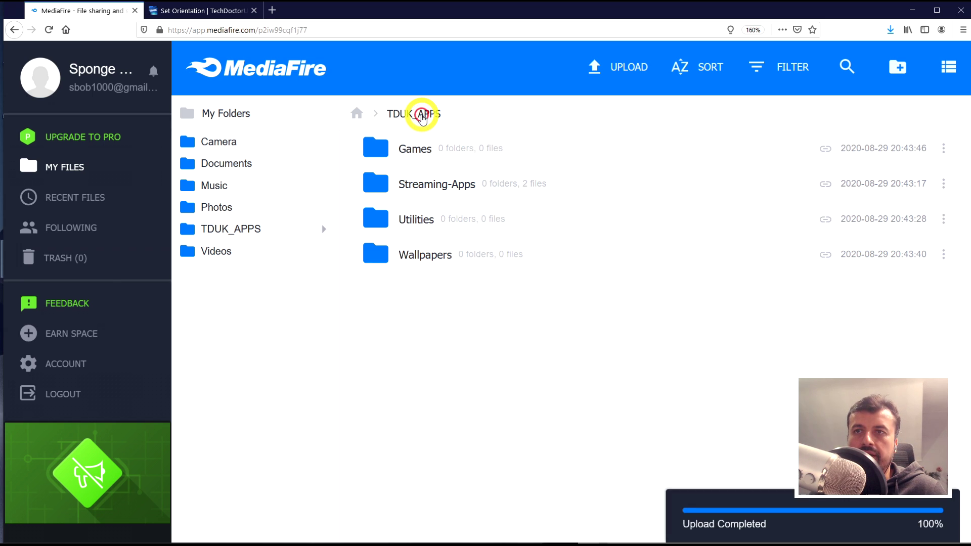
- Upload SetOrientation_v1.1.4.apk and mousetoggleforfiretv-106.apk into Utilities, then return to TDUK_APPS
left_click(420, 223)
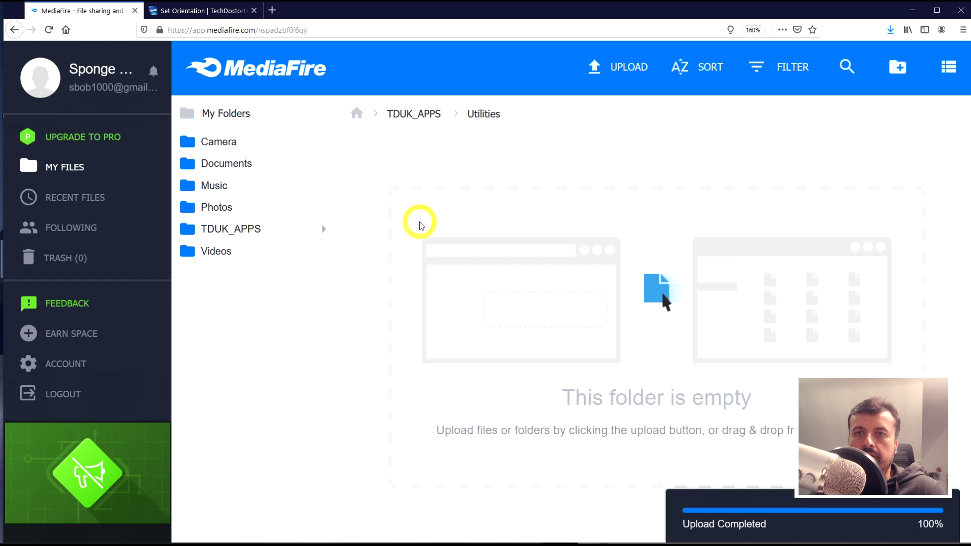
key("alt+Tab")
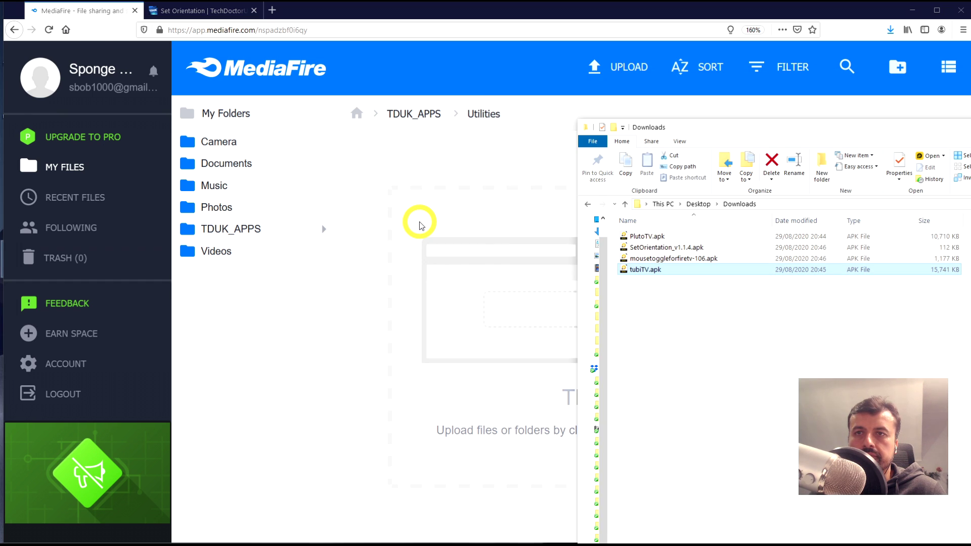
left_click(638, 249)
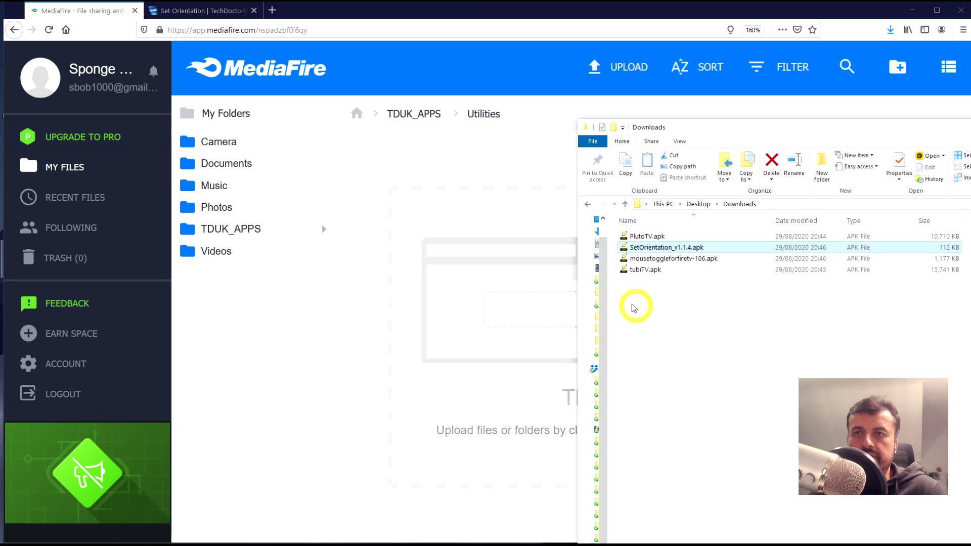
left_click(672, 258, "ctrl")
left_click_drag(672, 258, 505, 294)
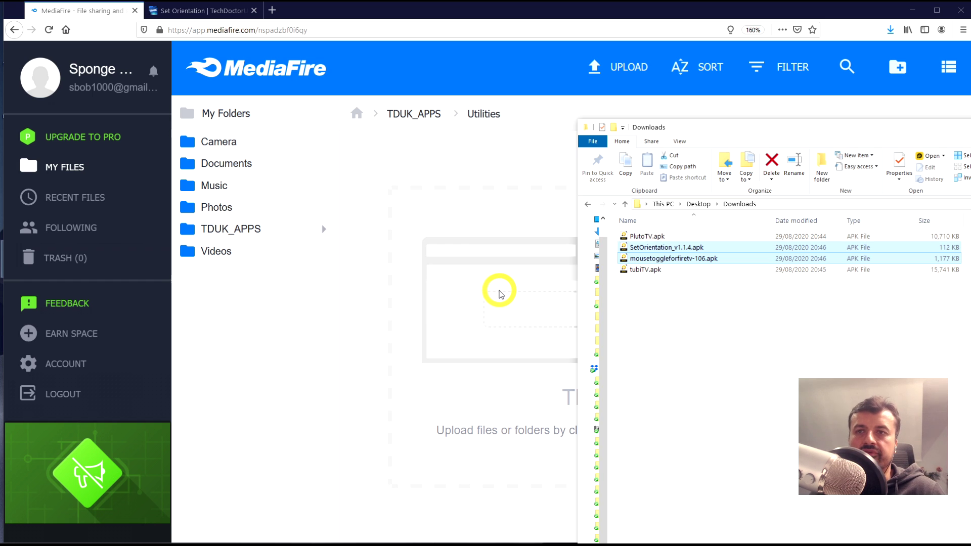
left_click(501, 294)
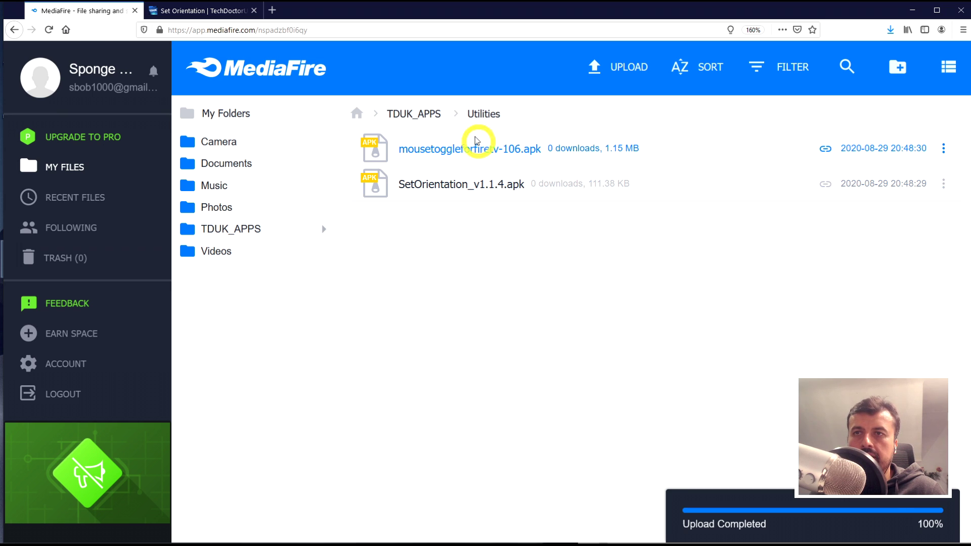
left_click(428, 113)
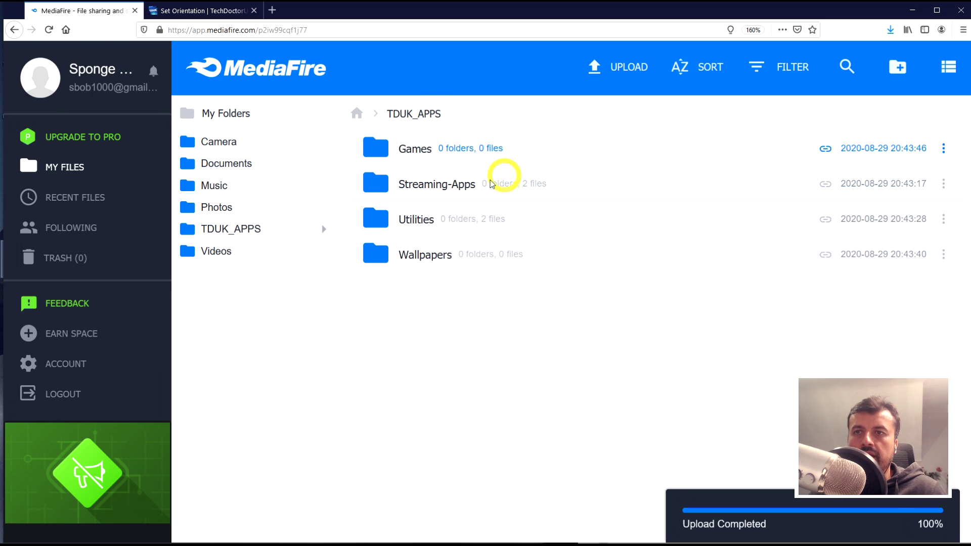
- Upload five wallpaper images, including background.jpg, lake.jpg and london.jpg, into the Wallpapers folder
left_click(421, 257)
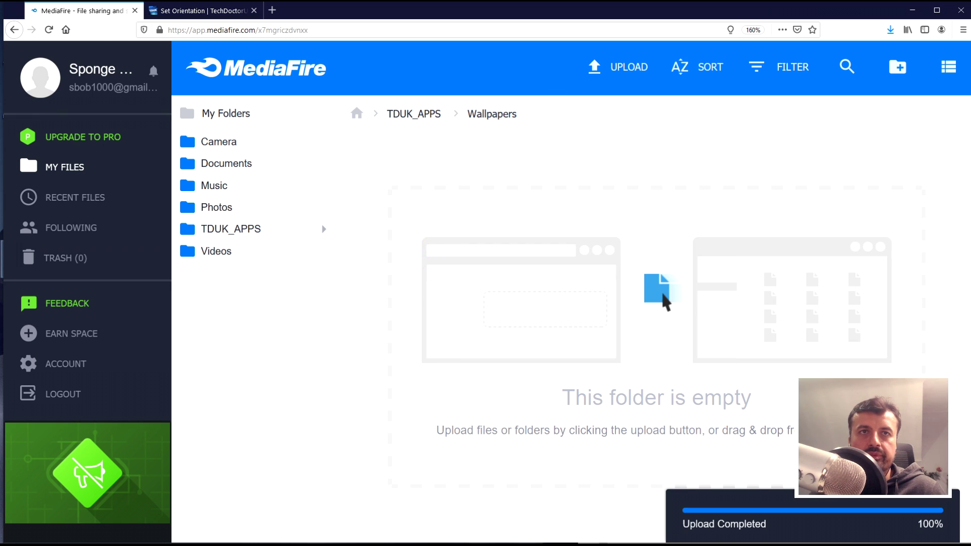
left_click_drag(613, 425, 543, 335)
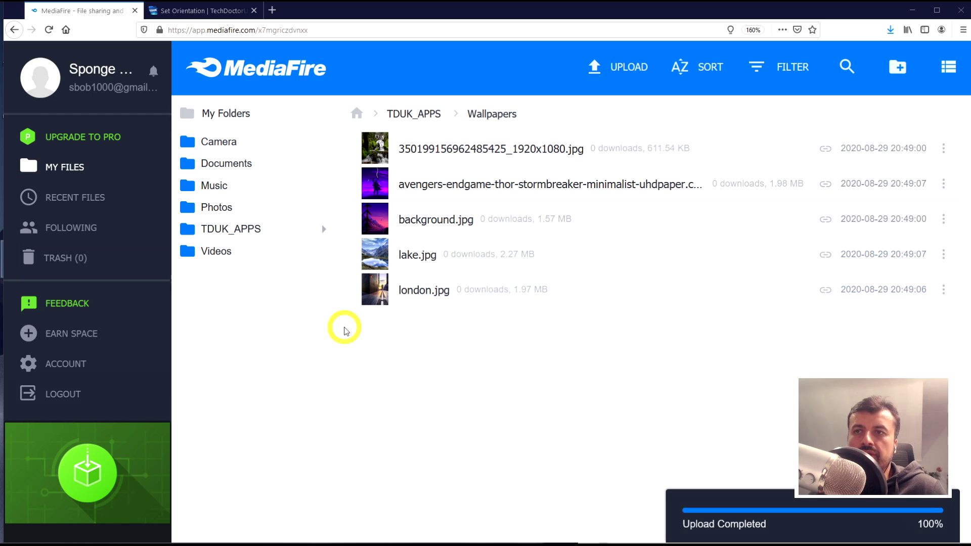
right_click(223, 230)
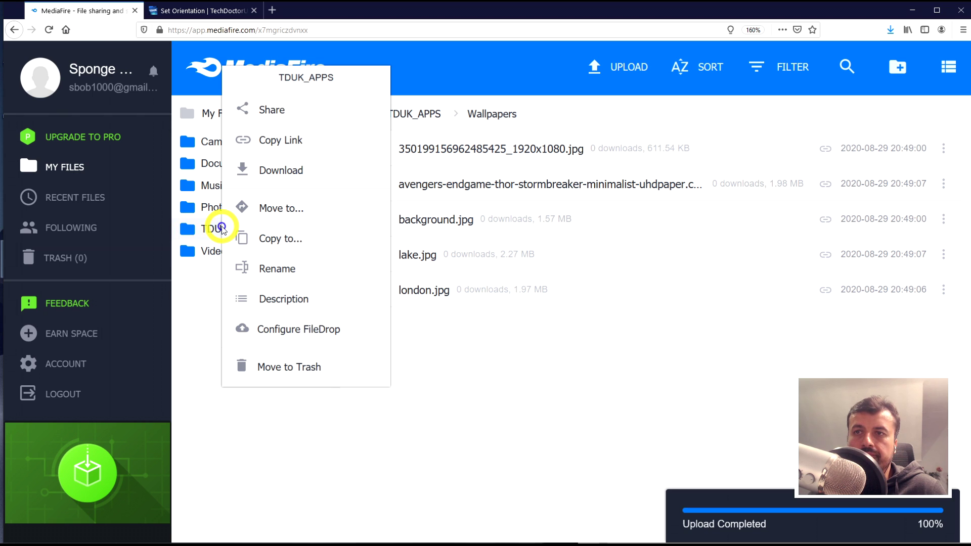
- Copy the TDUK_APPS folder's public share link, then dismiss the share dialog
left_click(271, 111)
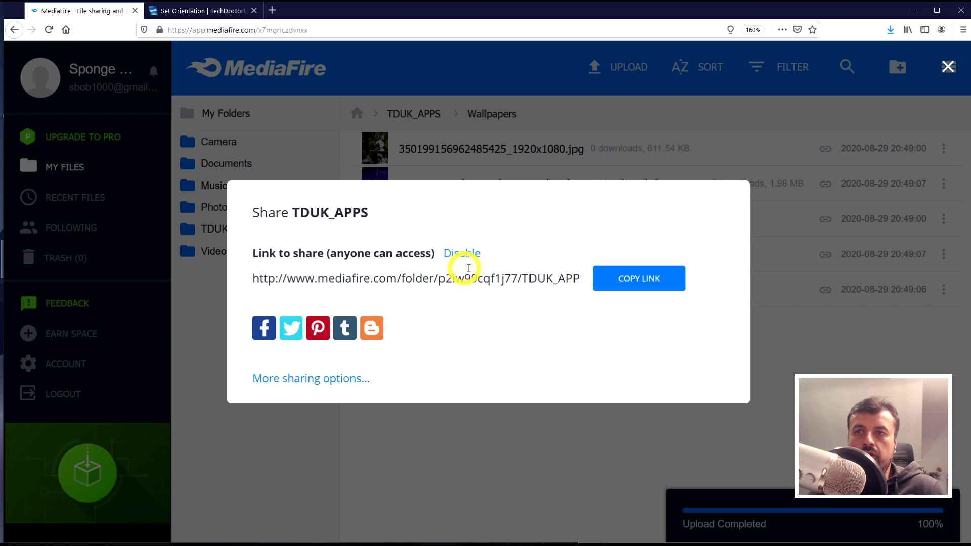
left_click(604, 273)
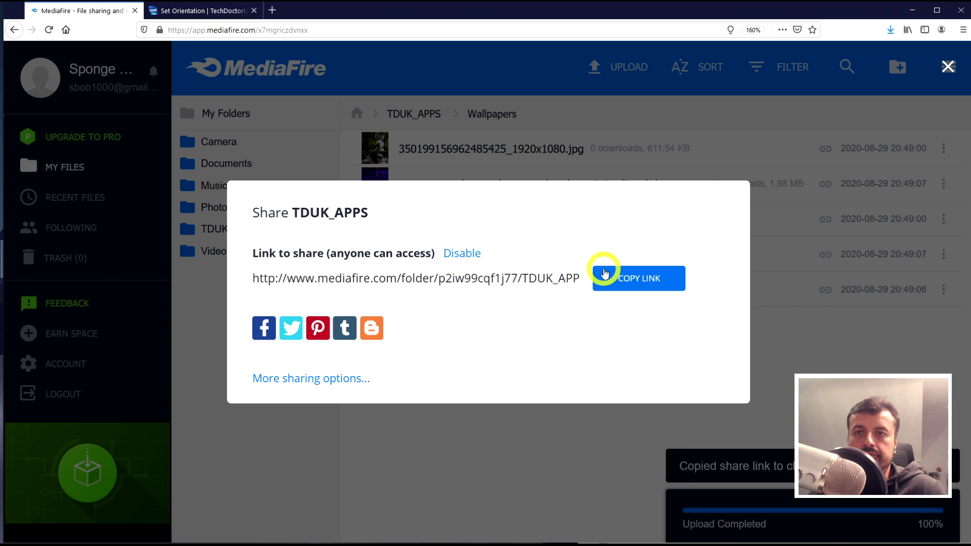
left_click(496, 421)
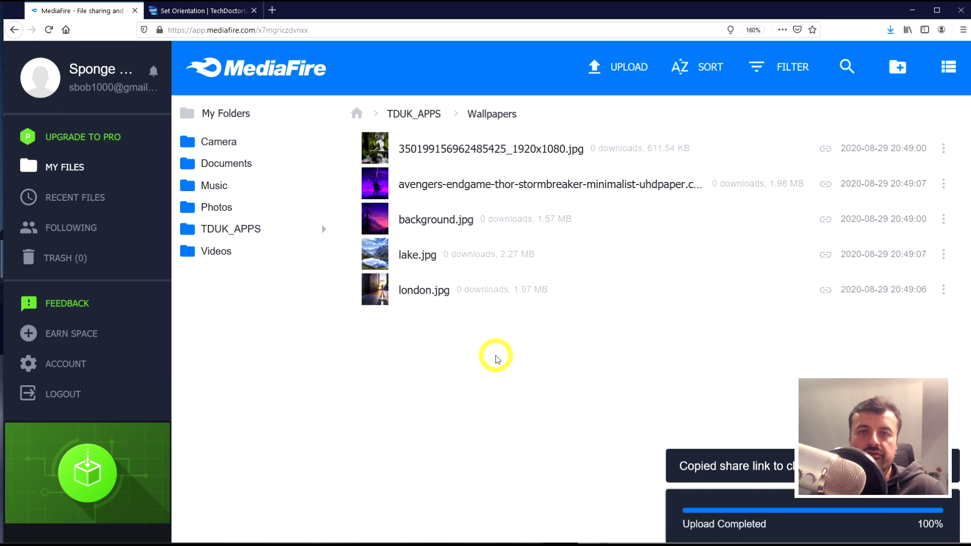
- Open the shared TDUK_APPS link privately and check the Streaming-Apps and Utilities contents
key("ctrl+shift+p")
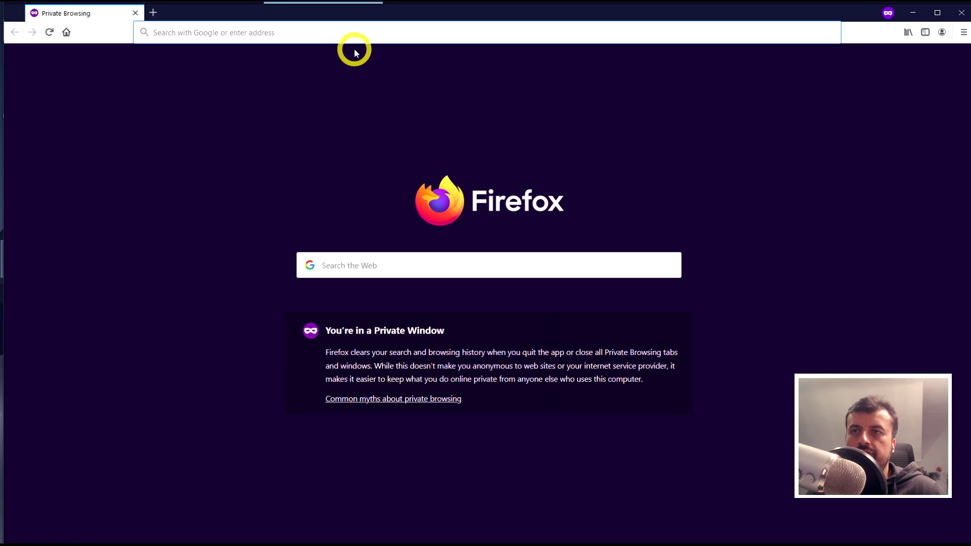
key("ctrl+v")
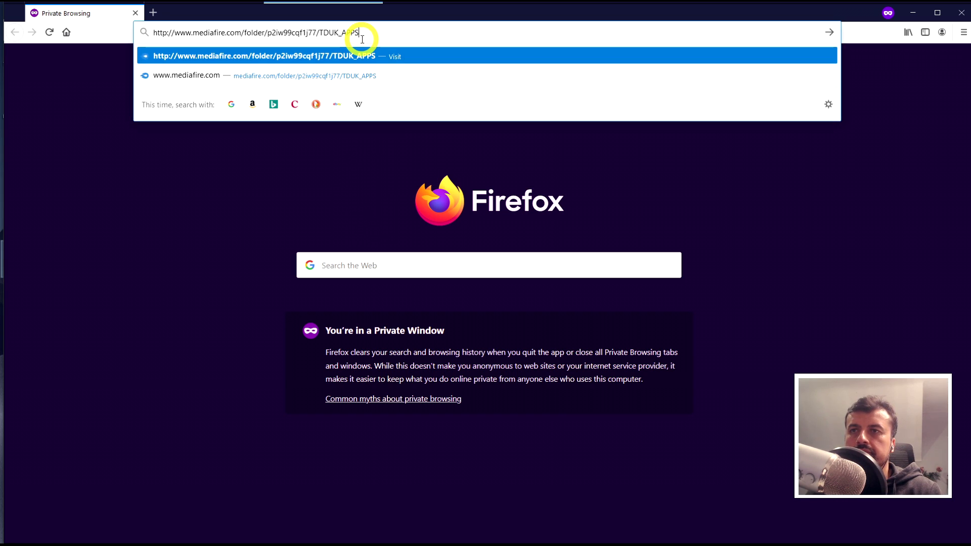
key("Return")
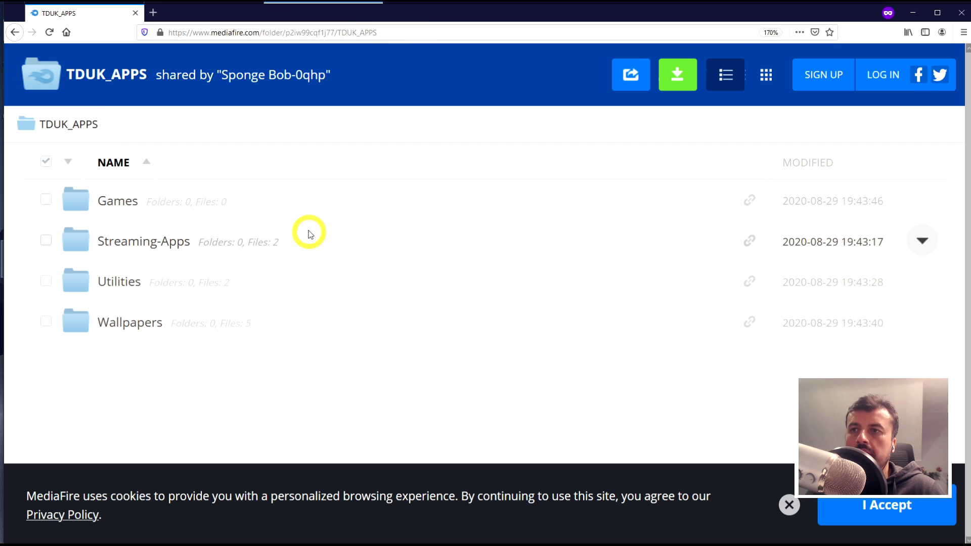
left_click(164, 252)
left_click(164, 251)
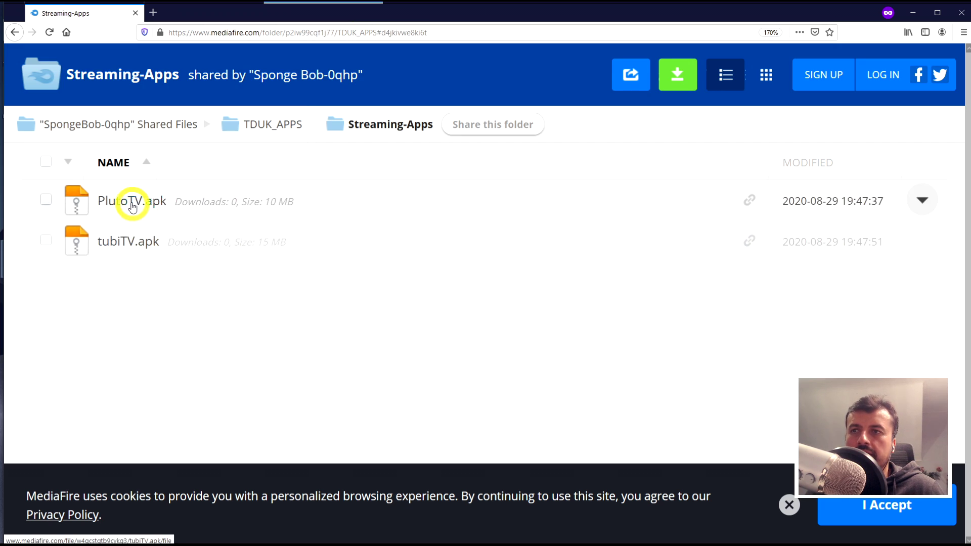
key("alt+Left")
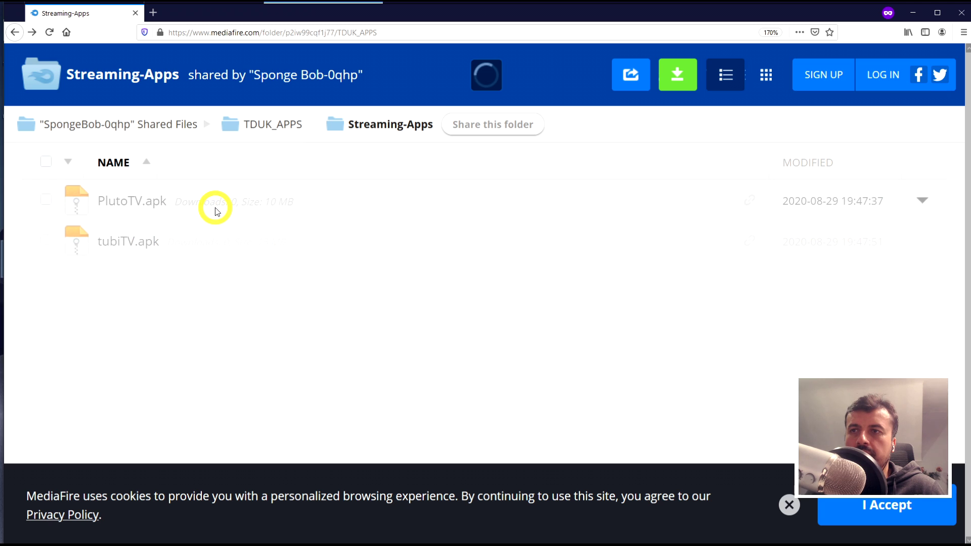
left_click(126, 289)
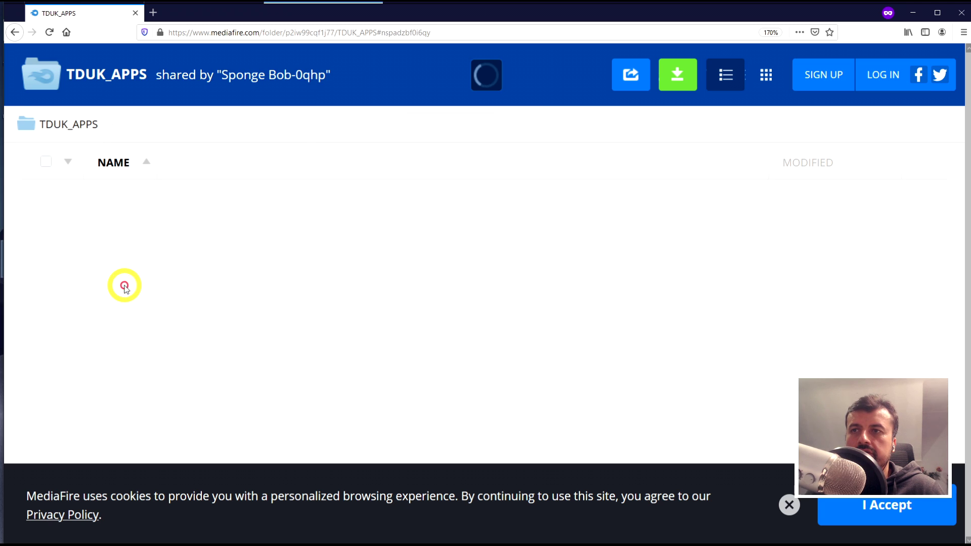
key("alt+Left")
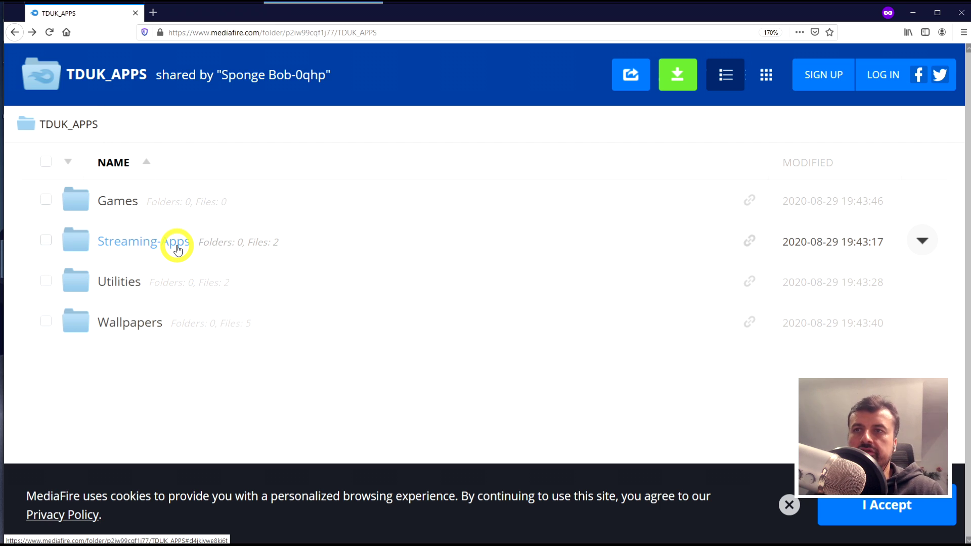
- Copy the shared folder's address and close the private window
left_click(249, 33)
right_click(344, 33)
left_click(386, 64)
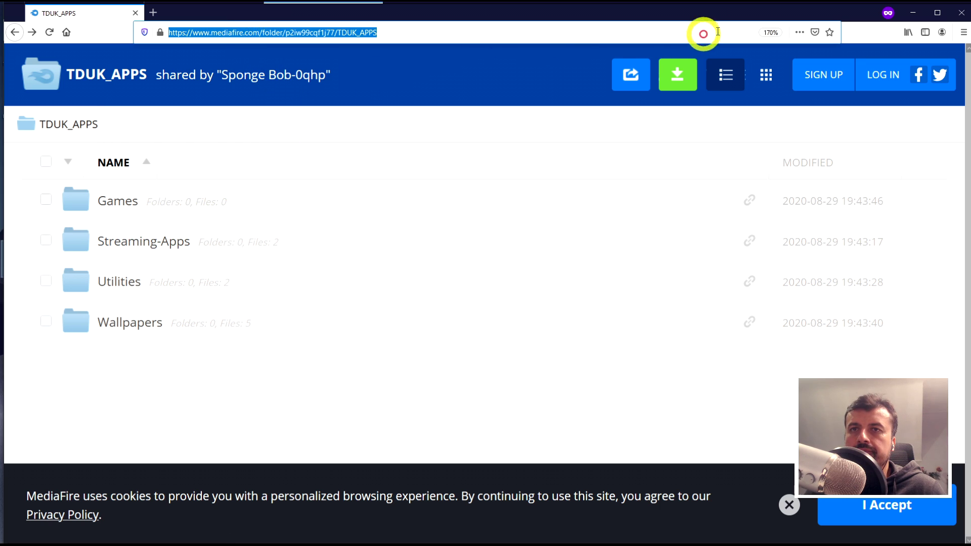
left_click(960, 12)
- Search the web for 'tinyurl' and go to the TinyURL.com homepage
left_click(393, 11)
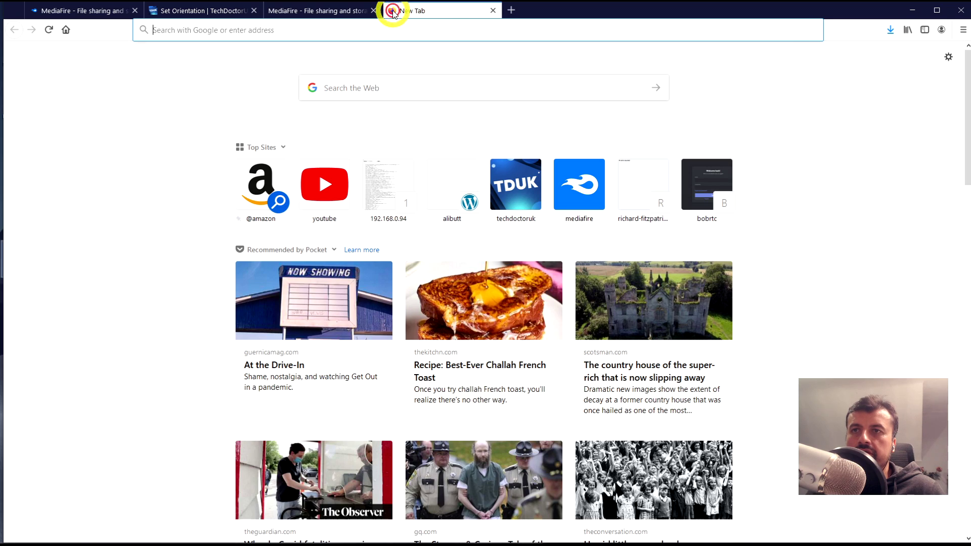
type("tinyurl")
key("Return")
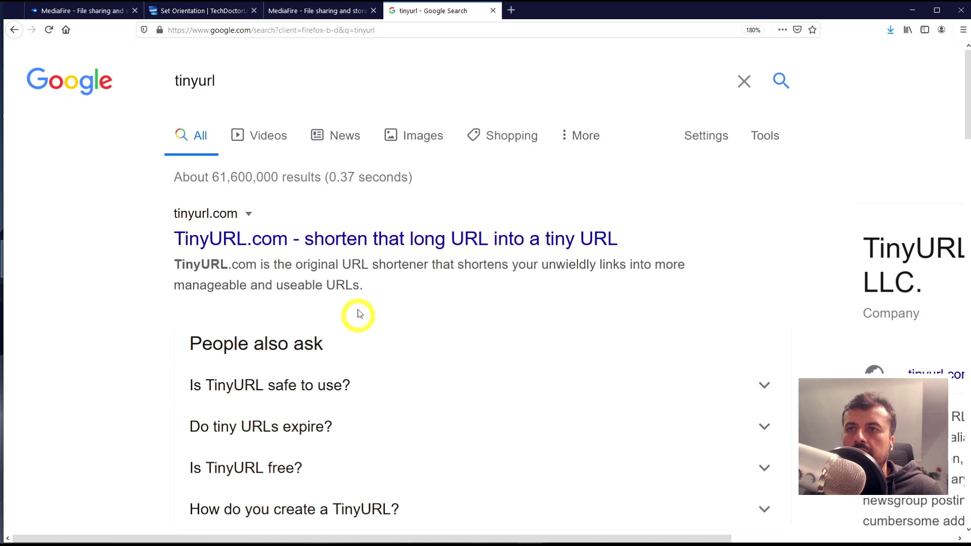
left_click(397, 251)
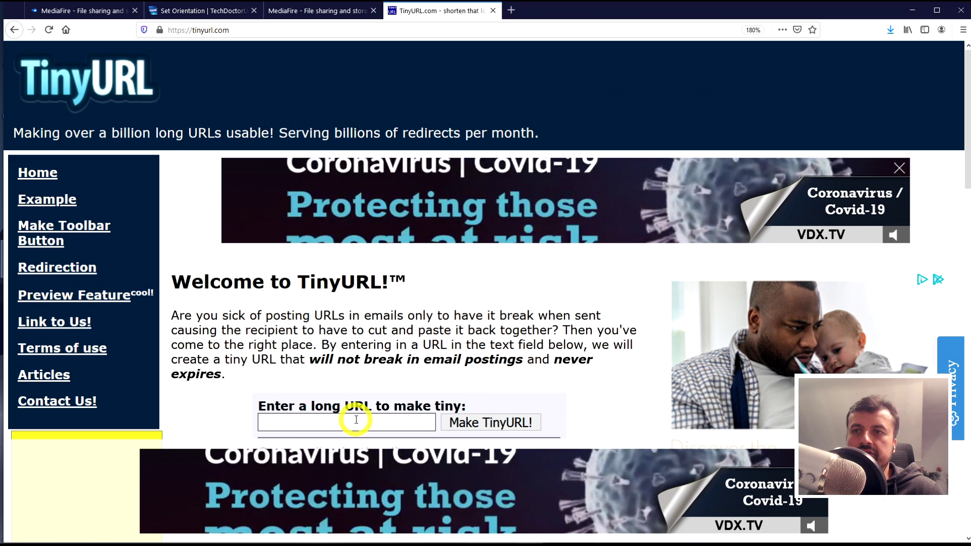
- Submit the MediaFire TDUK_APPS folder URL to TinyURL with the custom alias sbstore
key("ctrl+v")
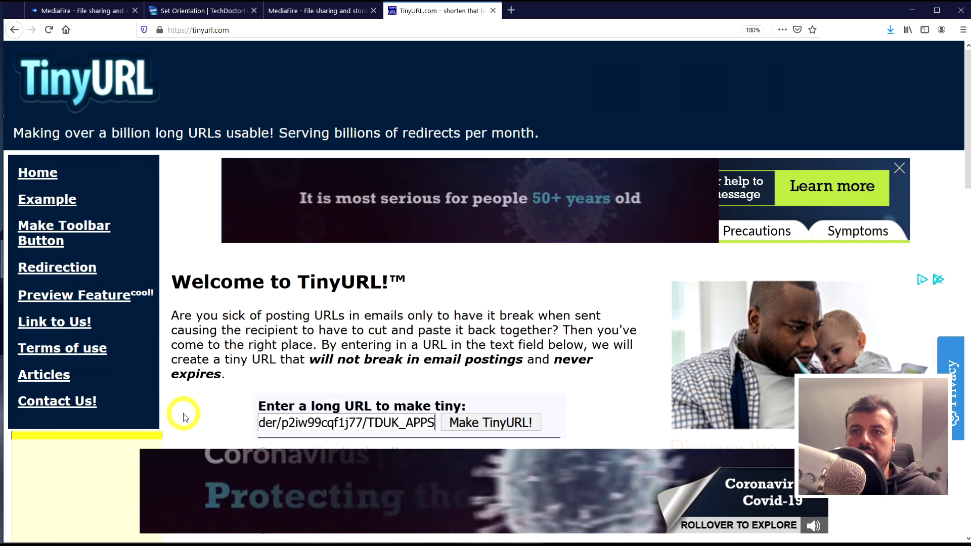
scroll(369, 405, "down", 4)
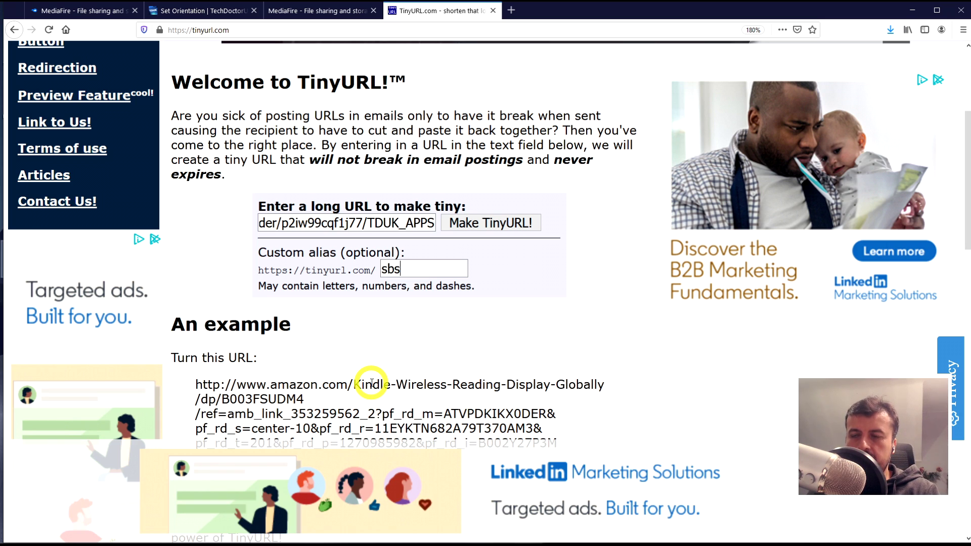
type("tore")
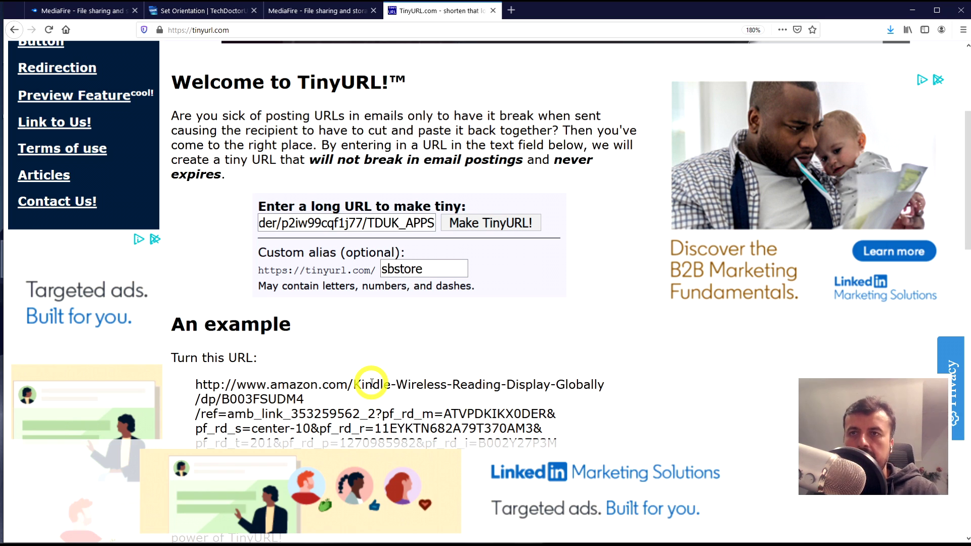
left_click(504, 227)
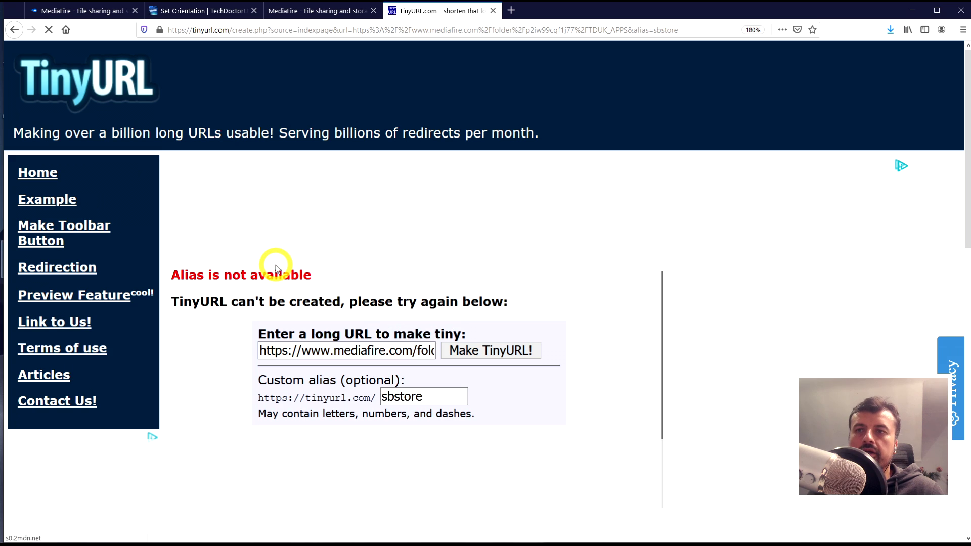
left_click(433, 391)
type("1")
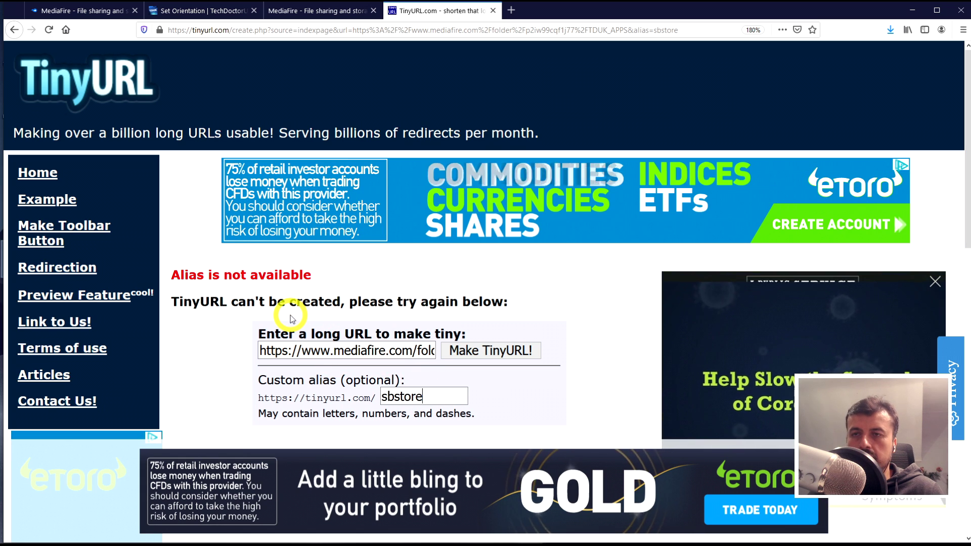
type("23")
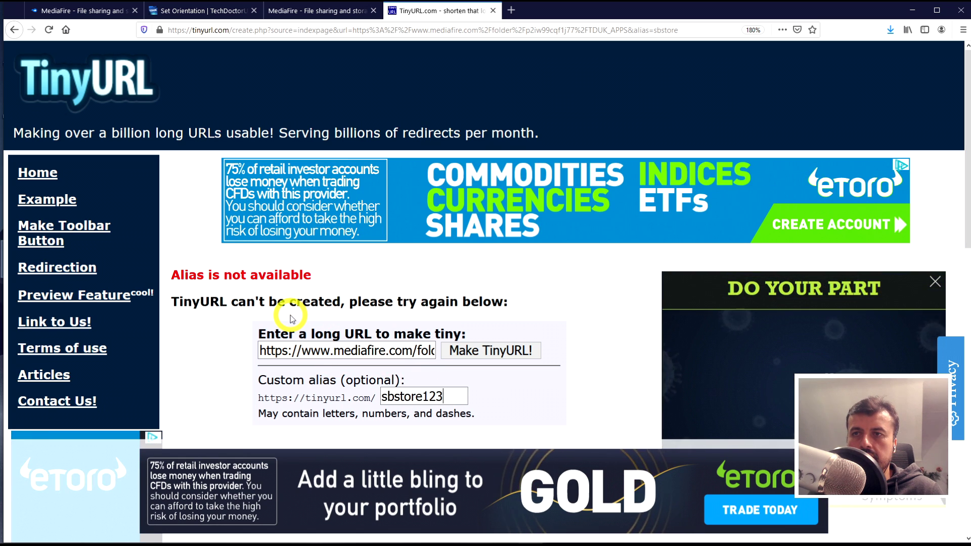
left_click(473, 351)
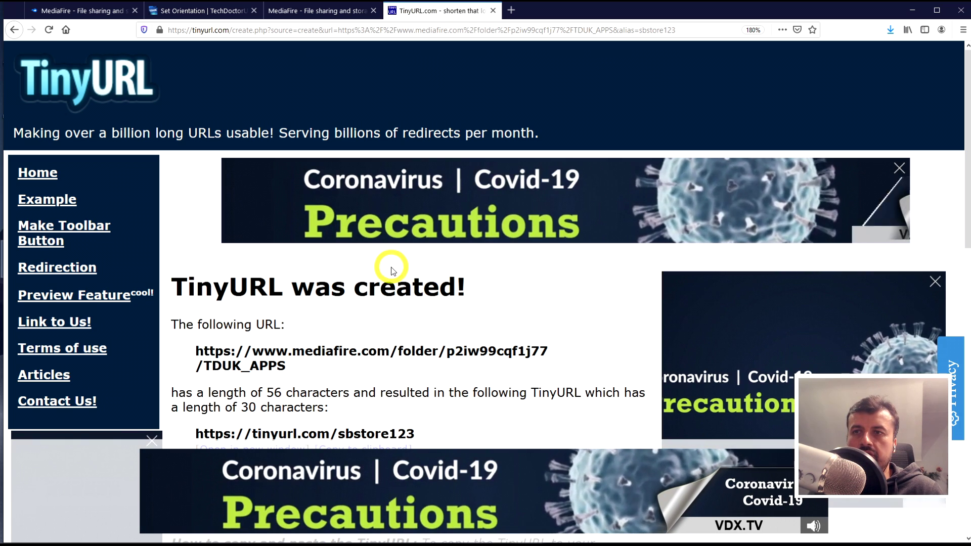
left_click_drag(308, 369, 223, 351)
scroll(263, 348, "down", 2)
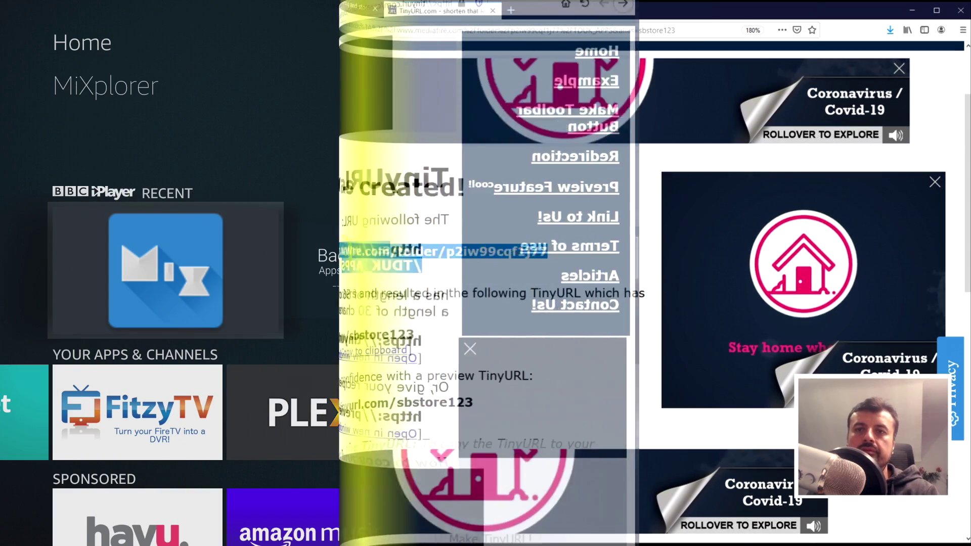
- Launch Downloader from the Fire TV home row and activate its URL field
key("Right")
key("Right")
key("Right")
key("Right")
key("Right")
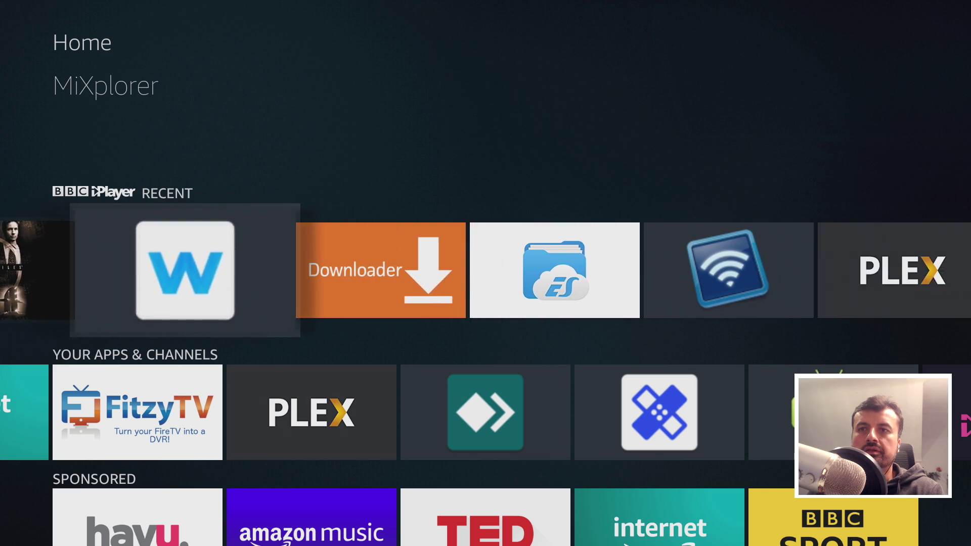
key("Return")
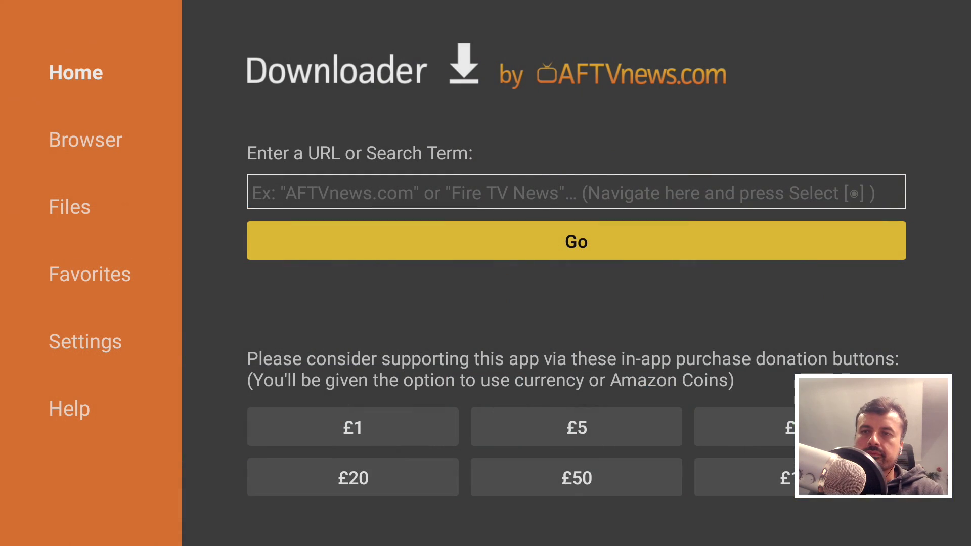
key("Down")
key("Up")
key("Up")
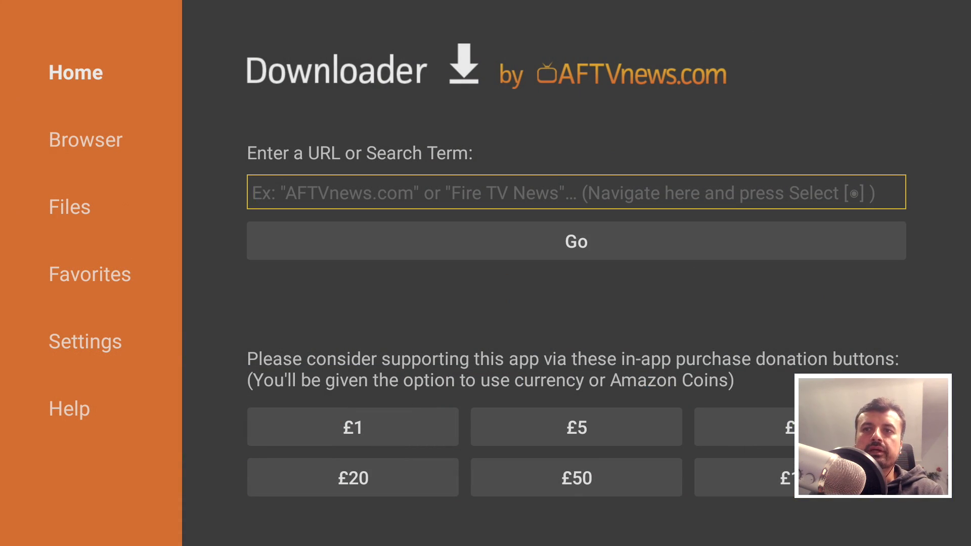
key("Return")
key("Left")
key("Down")
key("Return")
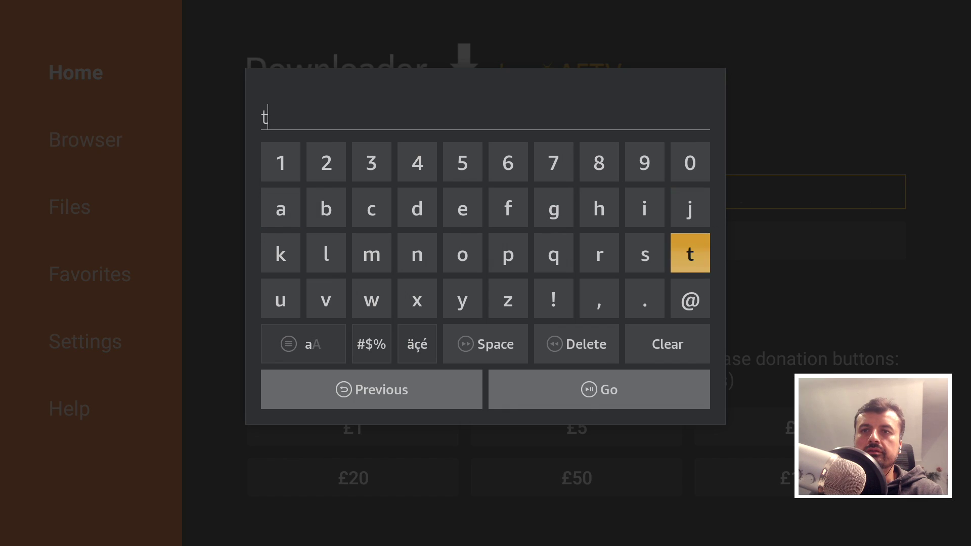
type("inyurl.co")
key("Left")
key("Left")
type("m")
key("Down")
key("Down")
key("Left")
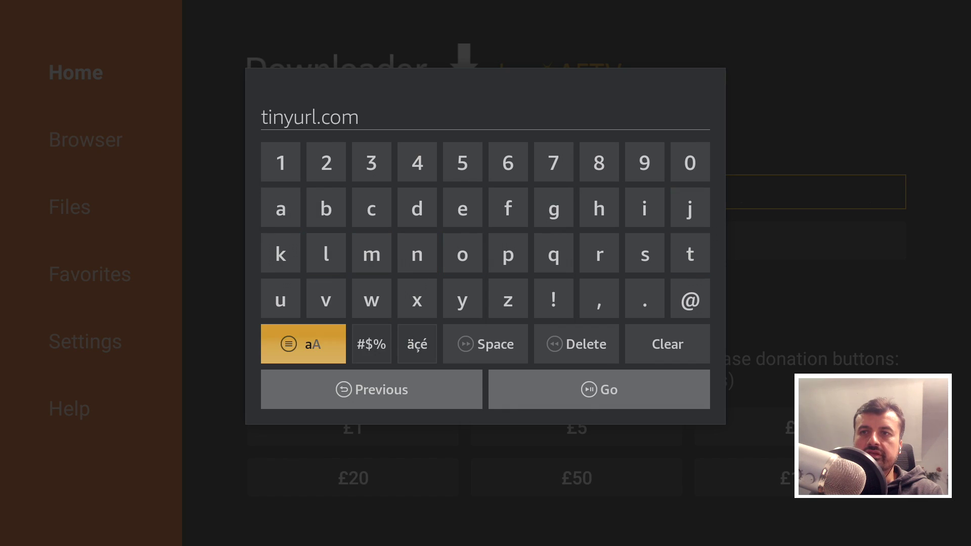
key("Return")
key("Up")
key("Down")
key("Right")
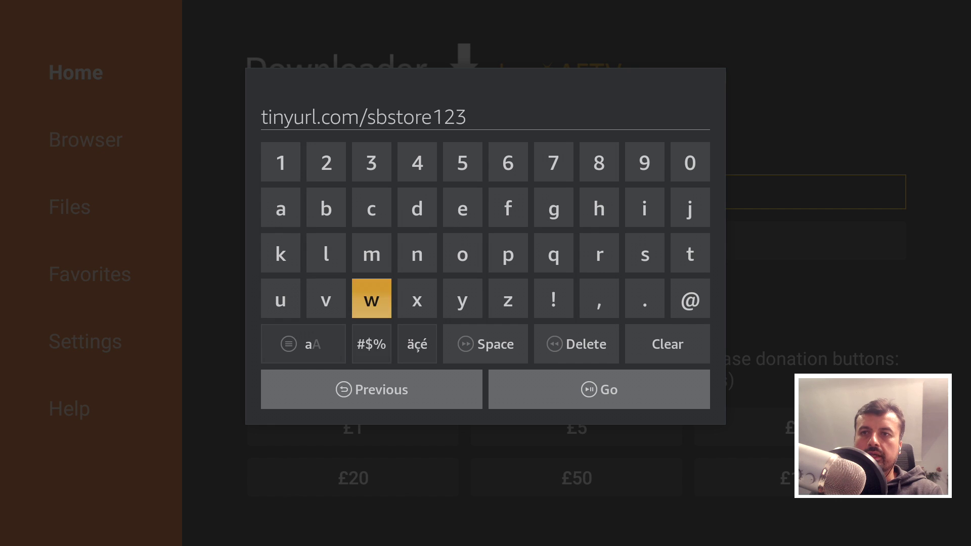
key("Down")
key("Down")
key("Right")
key("Return")
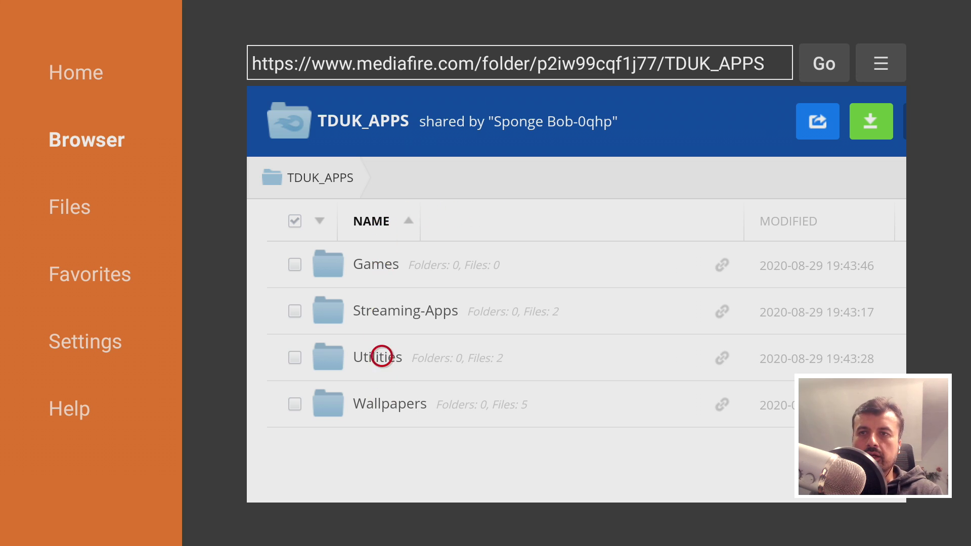
- Download tubiTV.apk from Streaming-Apps to /sdcard/Downloader/ and skip installing it
left_click(382, 315)
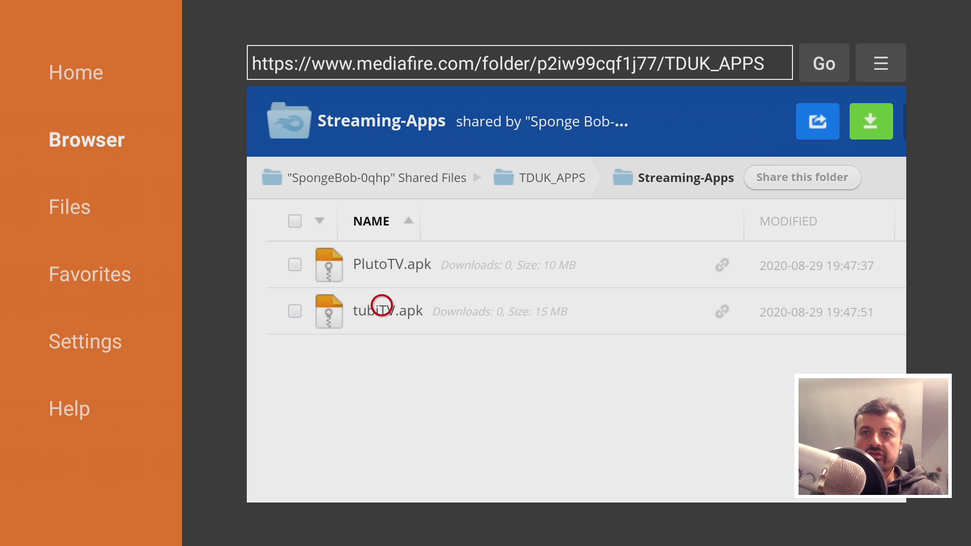
left_click(382, 307)
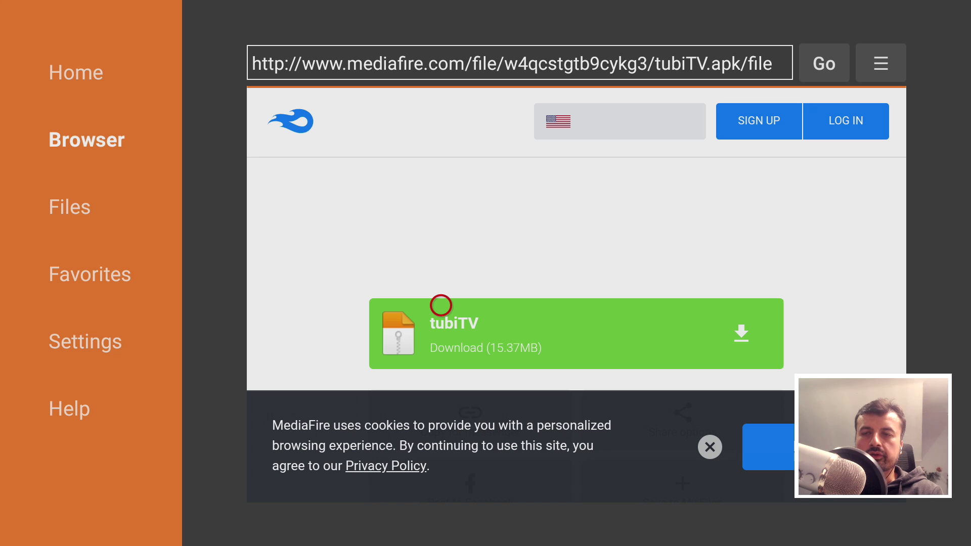
left_click(441, 305)
left_click(441, 305)
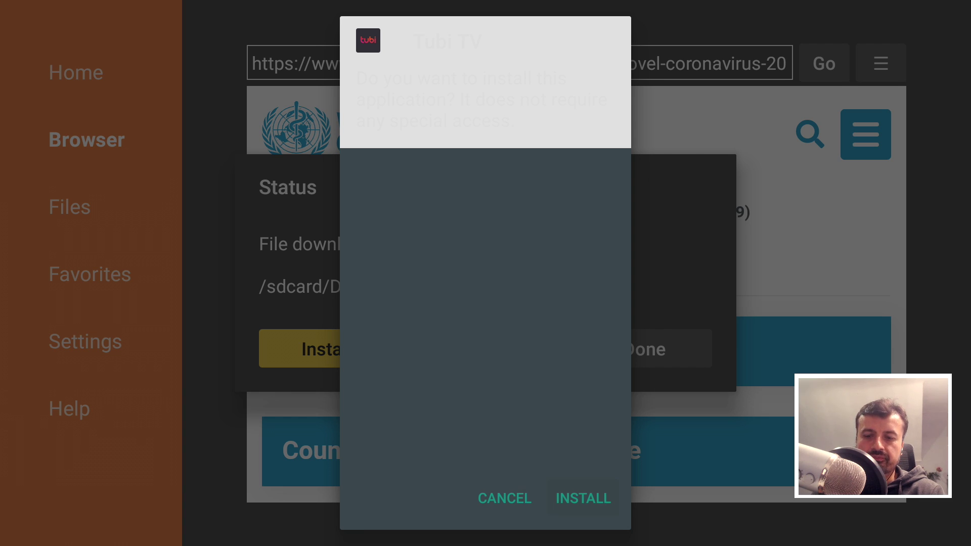
key("Right")
key("Right")
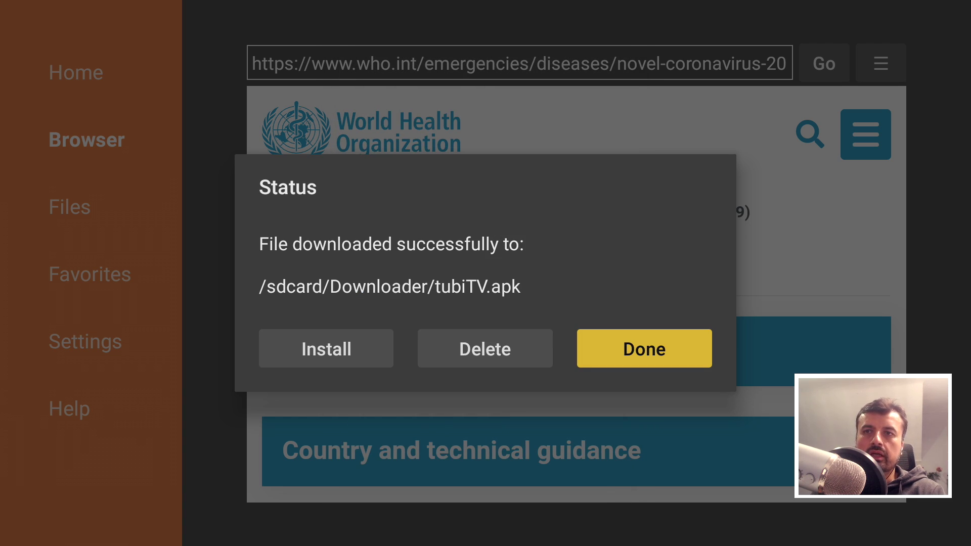
key("Return")
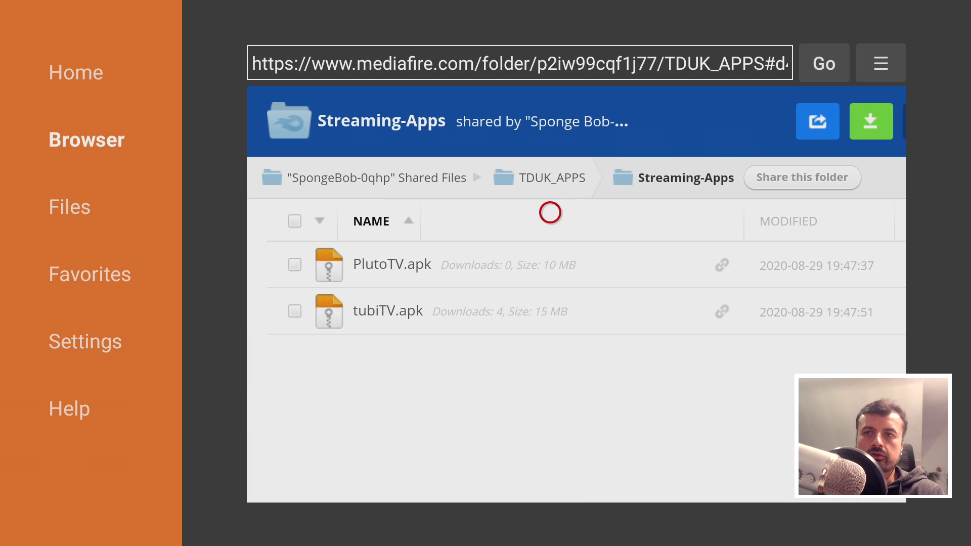
- Save the current TDUK_APPS MediaFire folder page as a Downloader favorite
key("Menu")
key("Up")
key("Up")
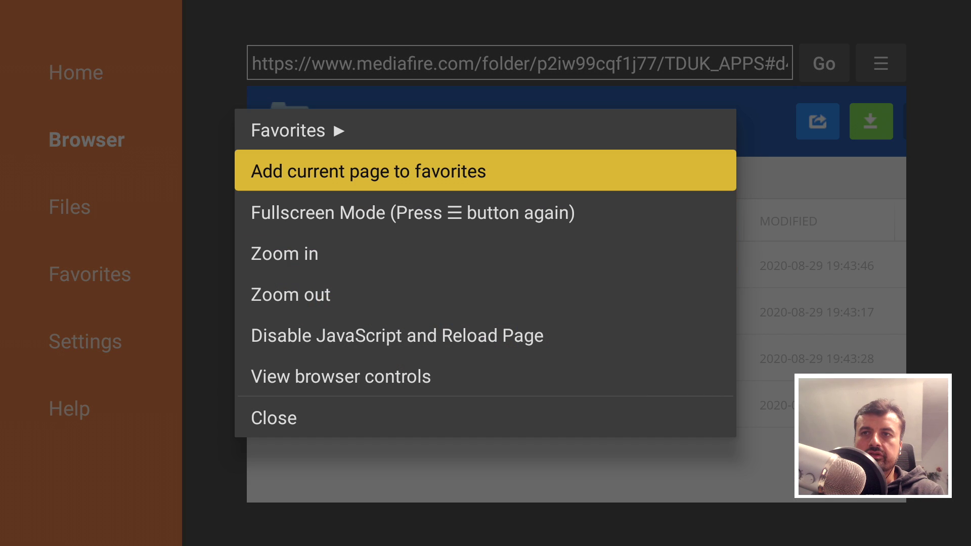
key("Return")
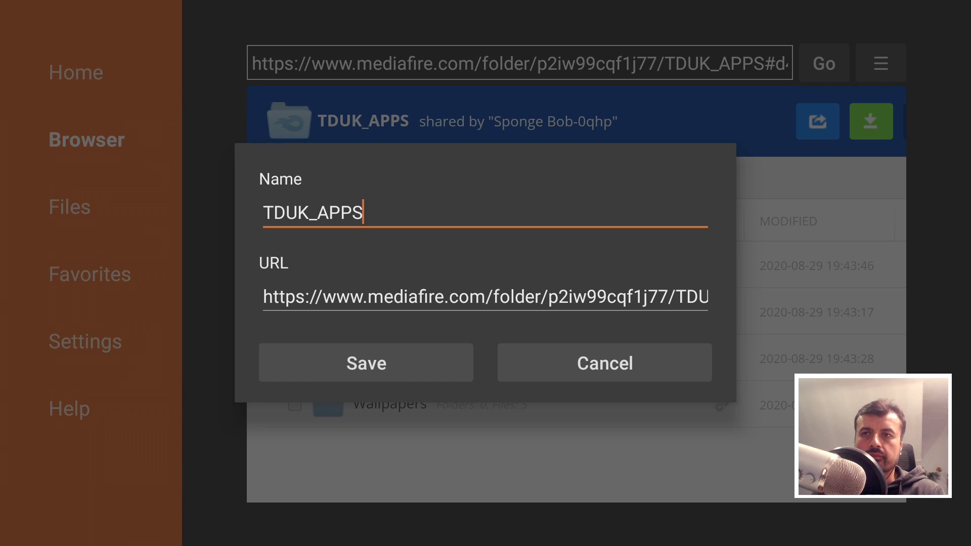
key("Down")
key("Down")
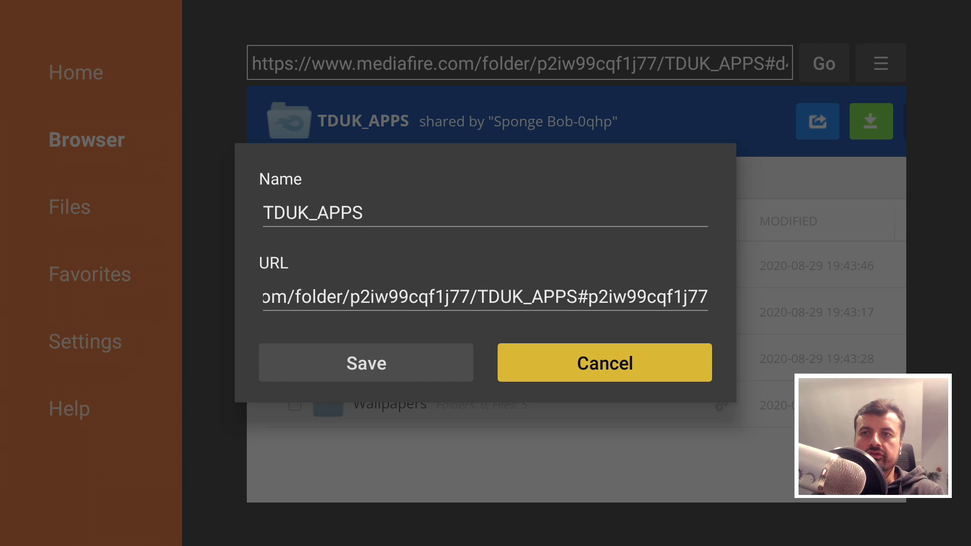
key("Left")
key("Return")
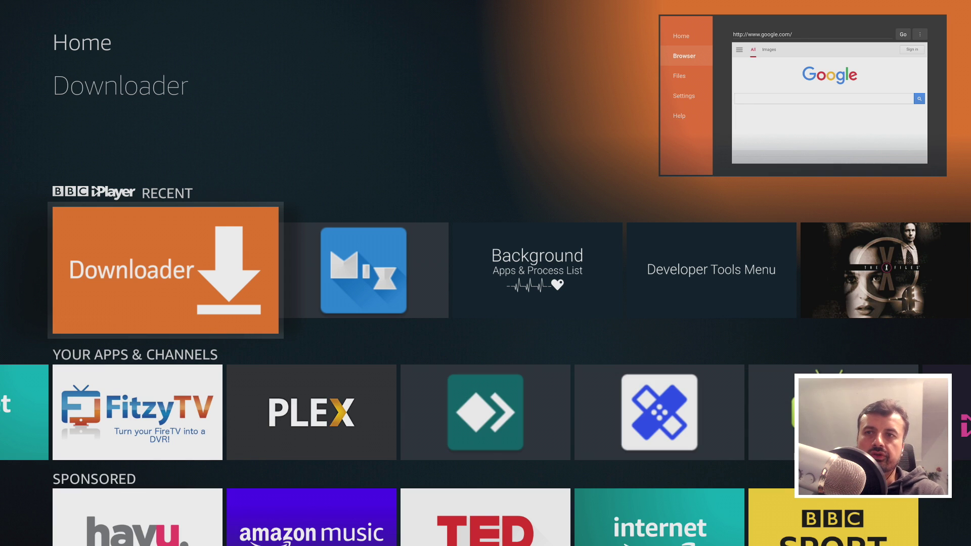
- Relaunch Downloader and open the TDUK_APPS entry from Favorites in the browser
key("Right")
key("Left")
key("Return")
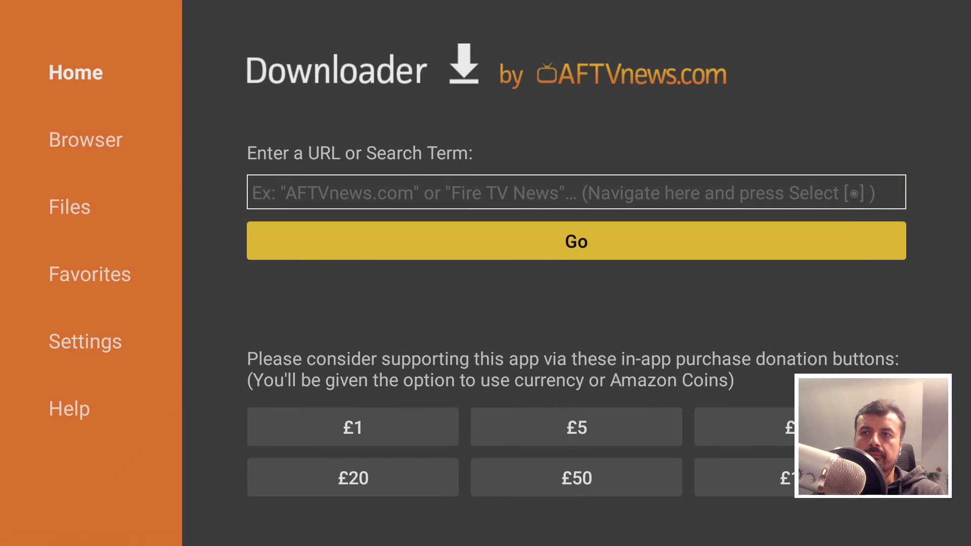
key("Left")
key("Right")
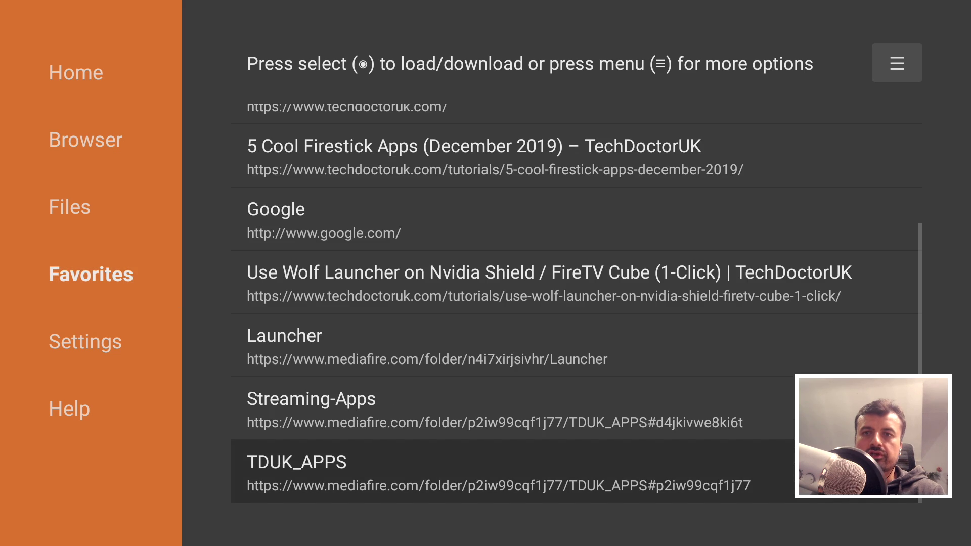
key("Return")
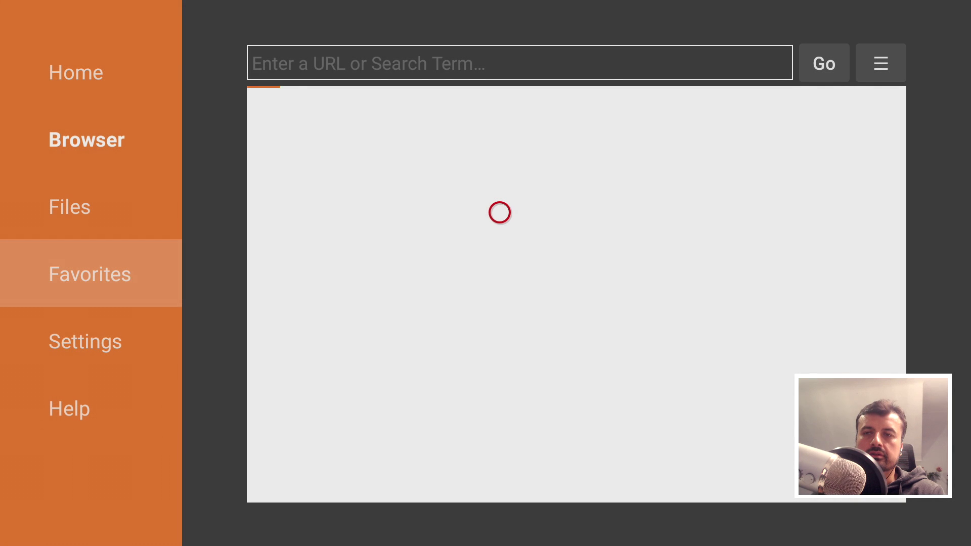